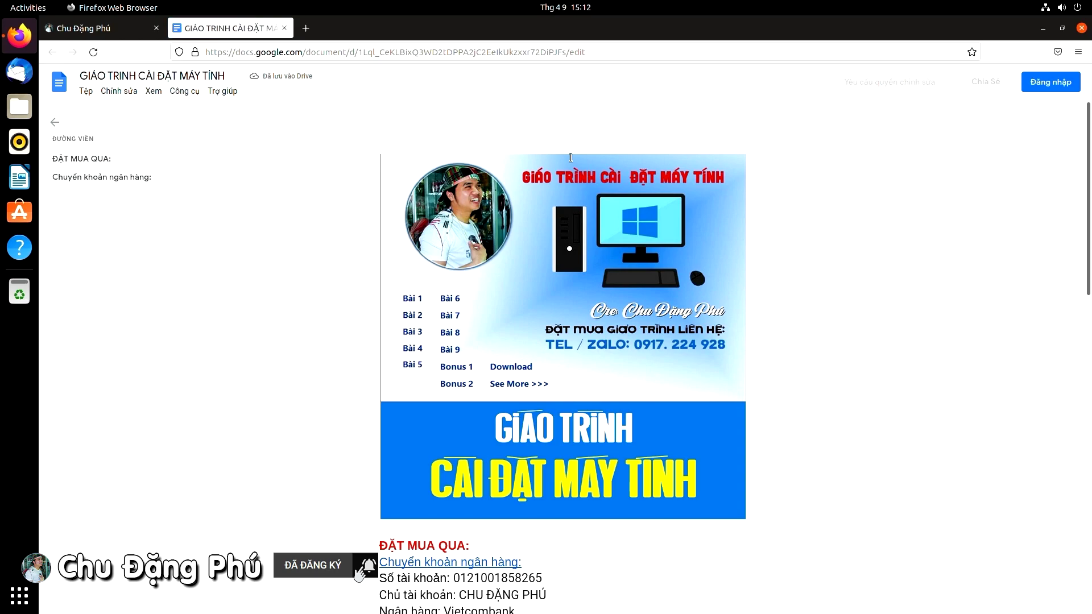
Step: Review the computer-installation course document, close it, and browse the best-selling products on the website
{"action": "scroll", "coordinate": [683, 248], "scroll_direction": "down", "scroll_amount": 2}
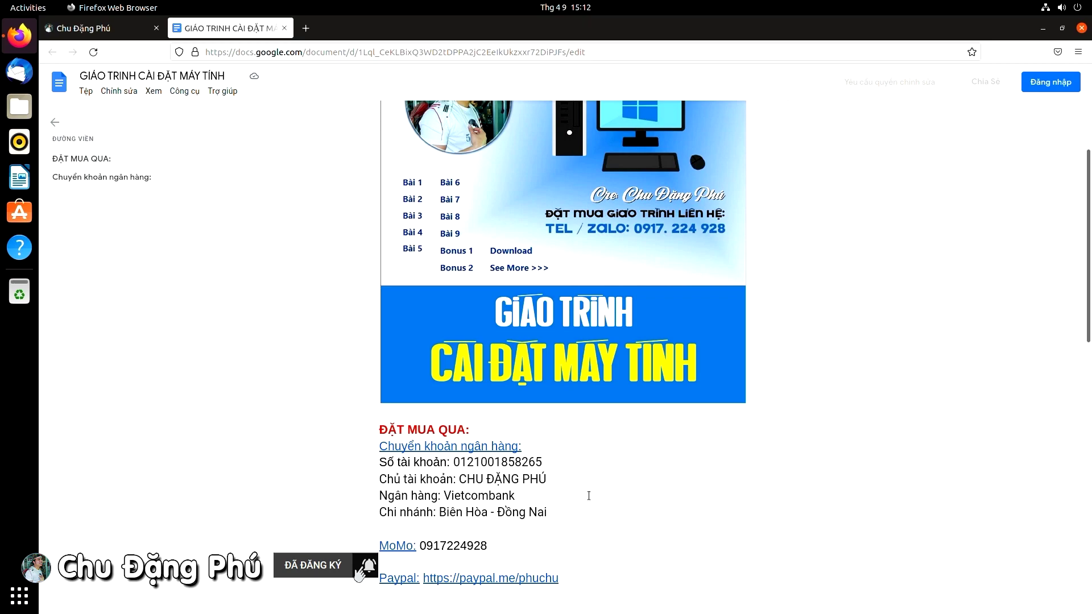
{"action": "scroll", "coordinate": [599, 495], "scroll_direction": "up", "scroll_amount": 2}
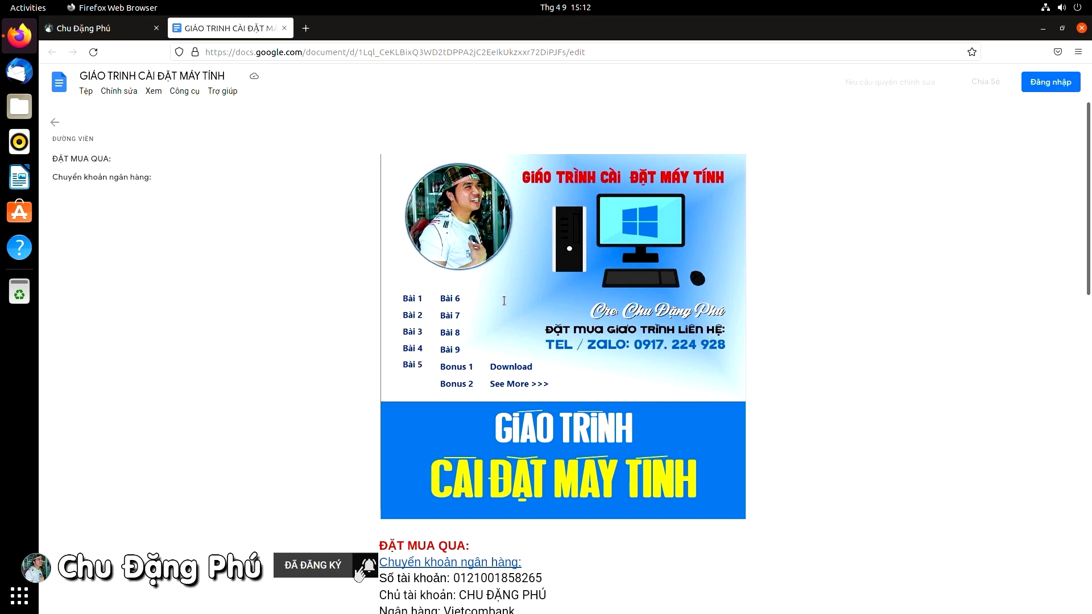
{"action": "left_click", "coordinate": [285, 30]}
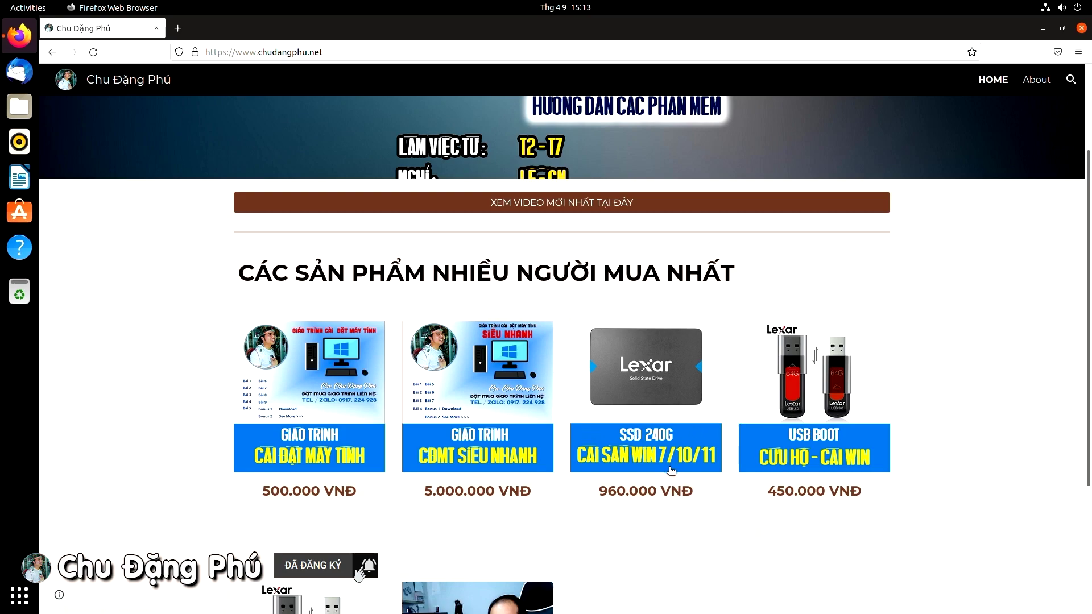
{"action": "scroll", "coordinate": [831, 537], "scroll_direction": "down", "scroll_amount": 3}
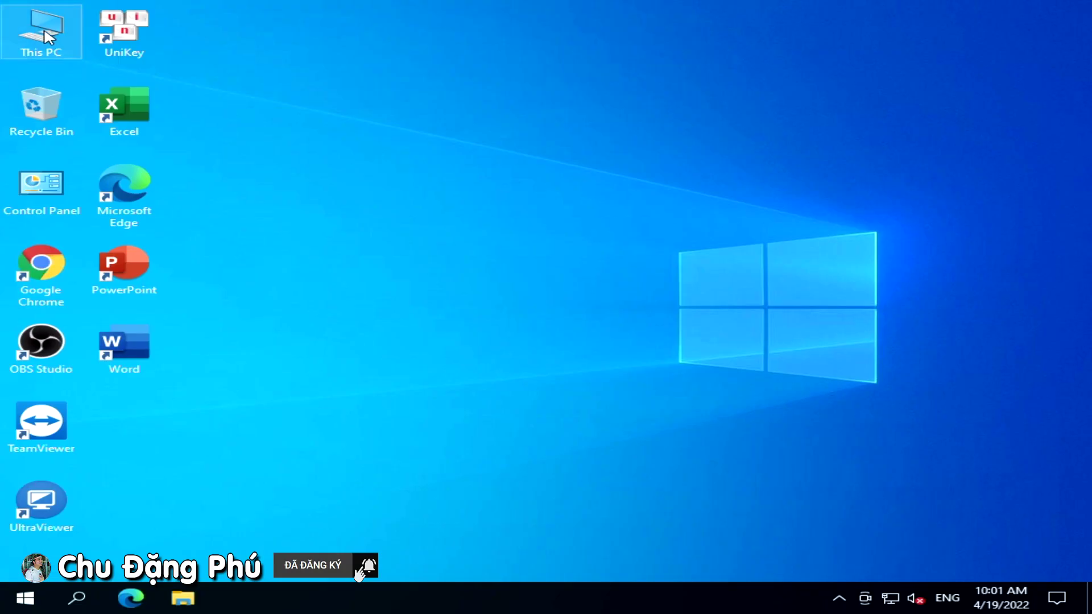
Step: Open USB drive F: from This PC and examine the contents of the W11FU(1-2022) folder inside Win
{"action": "double_click", "coordinate": [50, 35]}
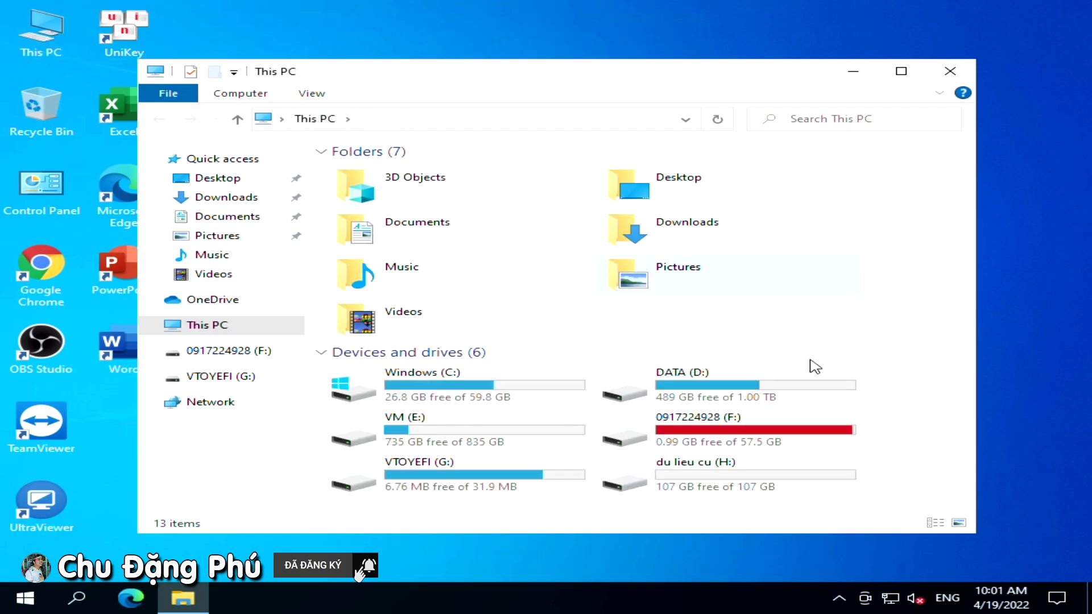
{"action": "left_click", "coordinate": [901, 71]}
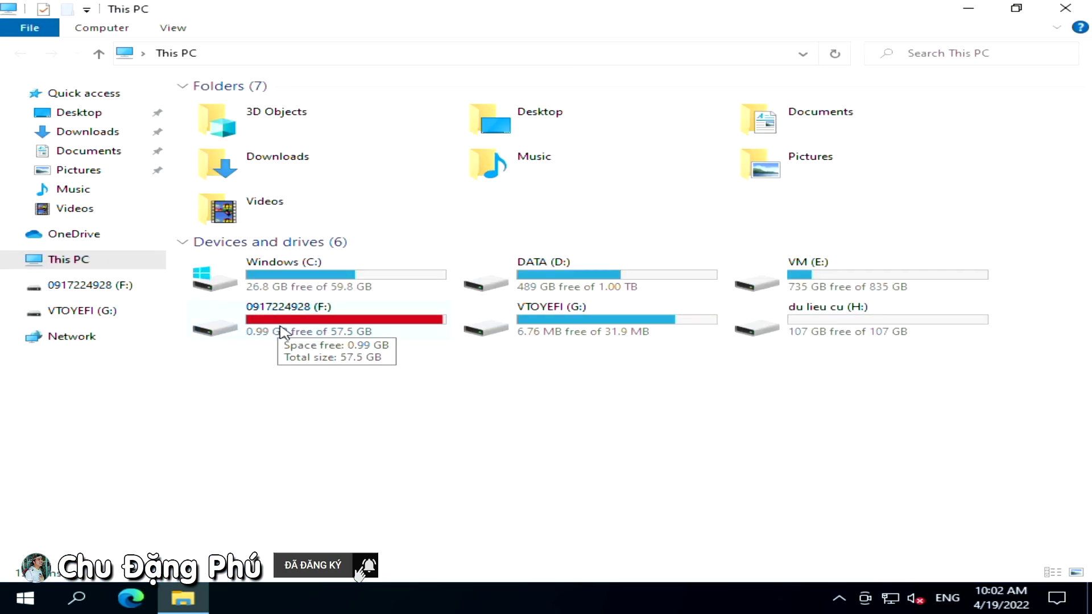
{"action": "double_click", "coordinate": [304, 331]}
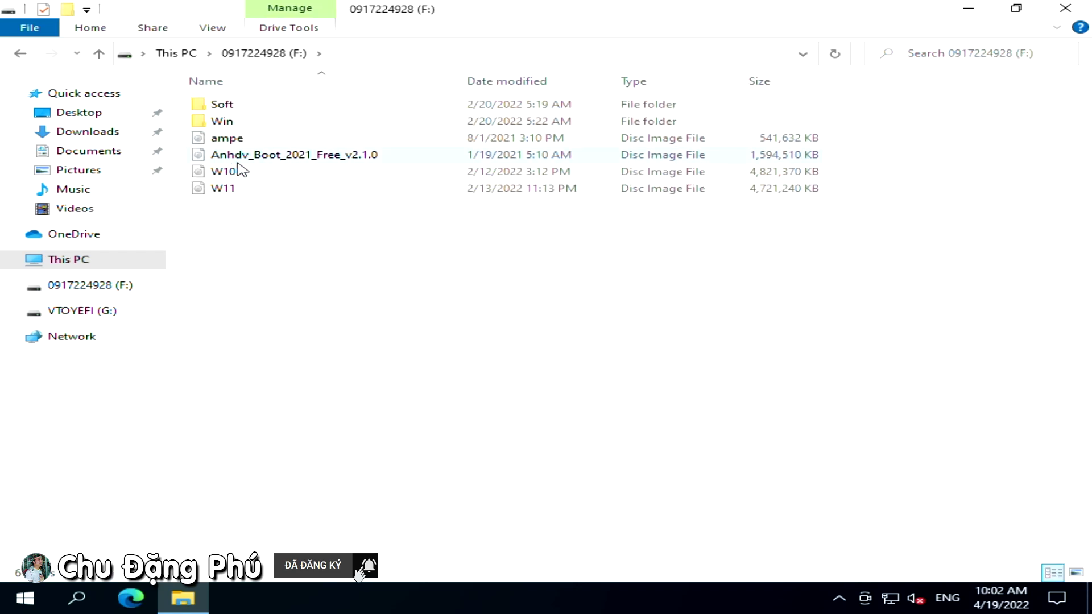
{"action": "double_click", "coordinate": [237, 122]}
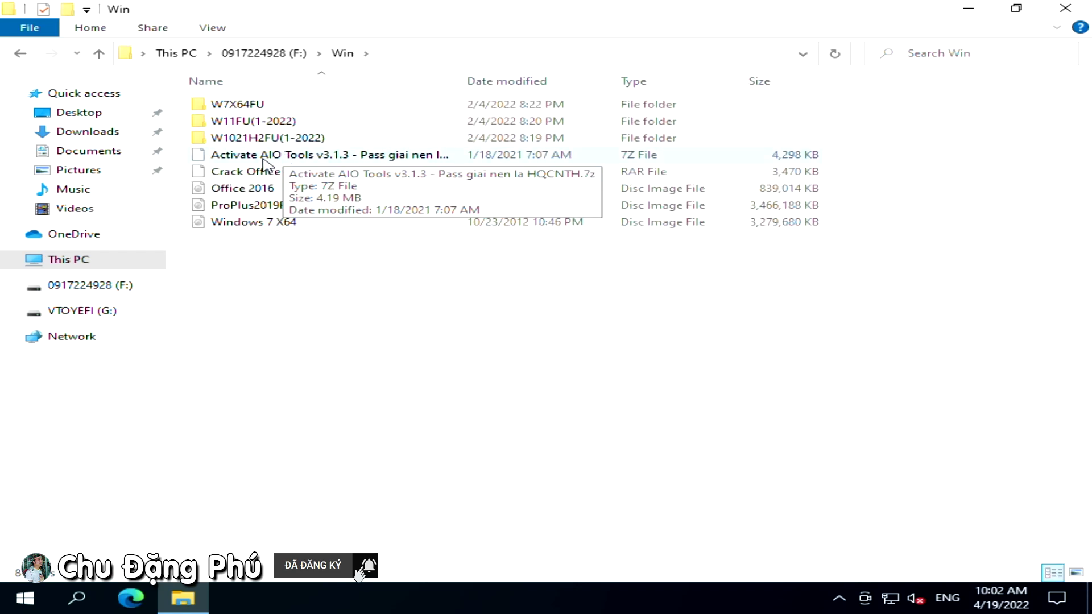
{"action": "double_click", "coordinate": [258, 124]}
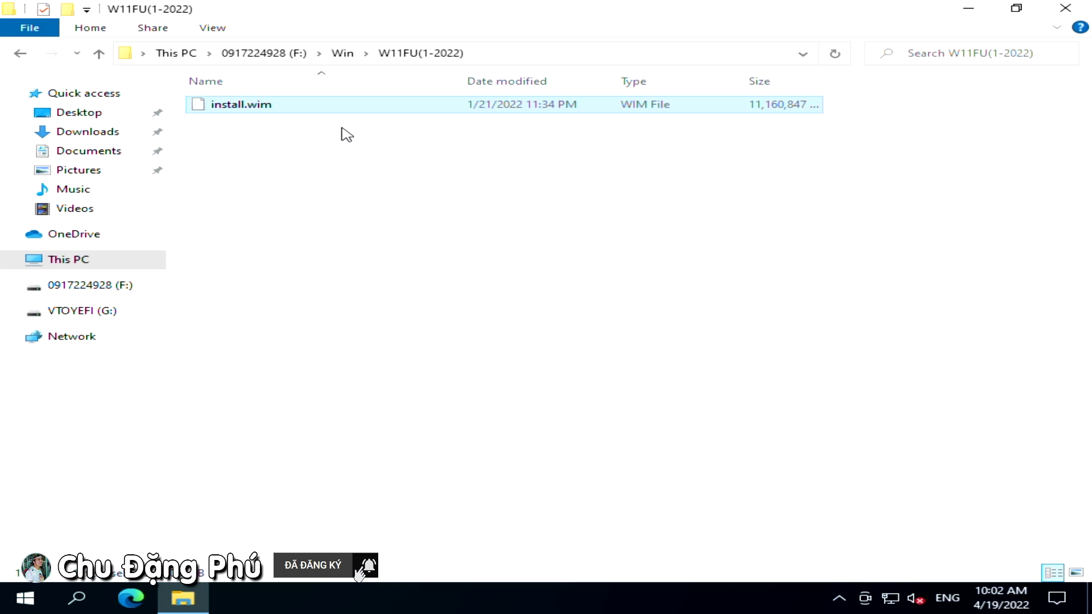
Step: Return to the root of drive F:, select the W11 disc image, and close the file window
{"action": "left_click", "coordinate": [343, 54]}
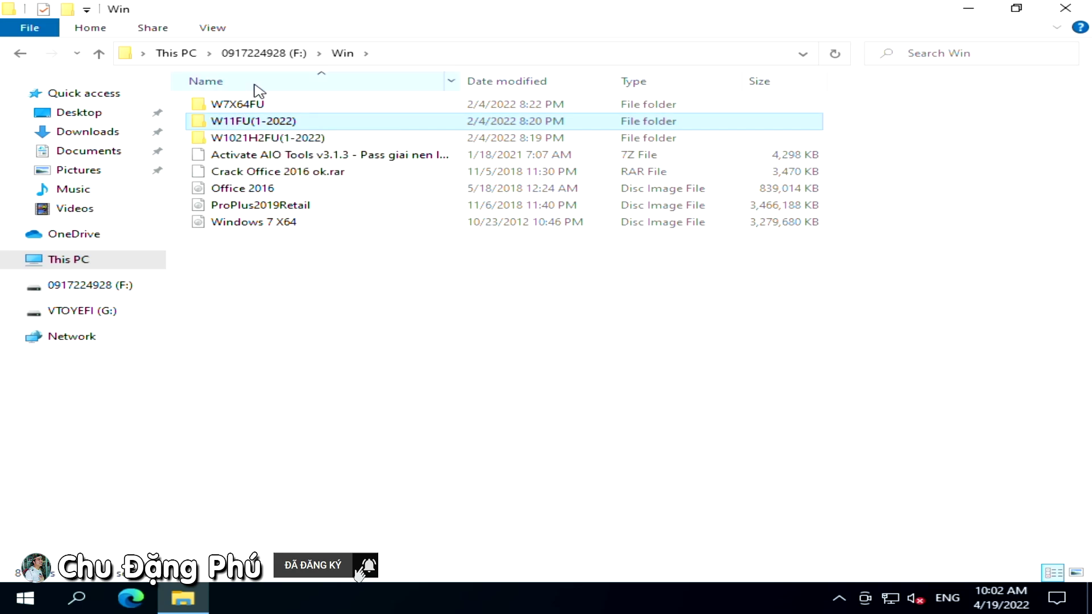
{"action": "left_click", "coordinate": [264, 54]}
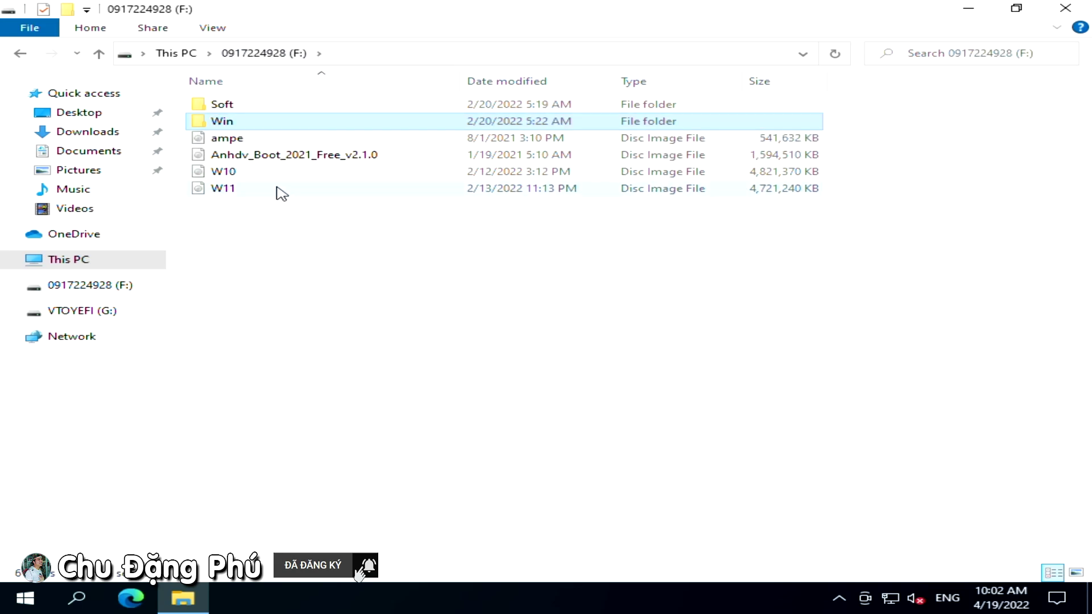
{"action": "left_click", "coordinate": [275, 188]}
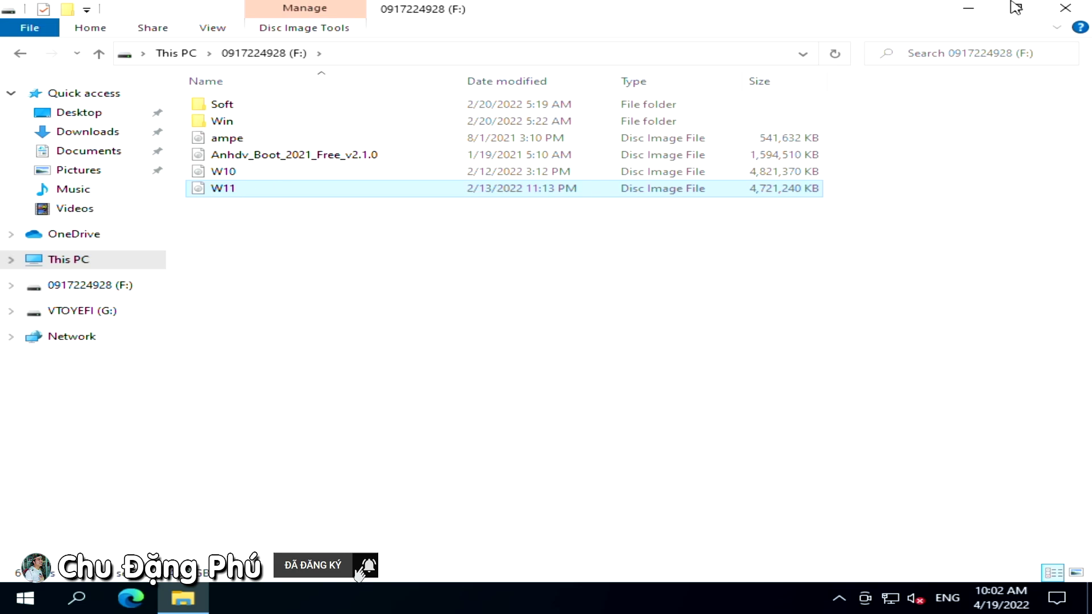
{"action": "left_click", "coordinate": [1066, 9]}
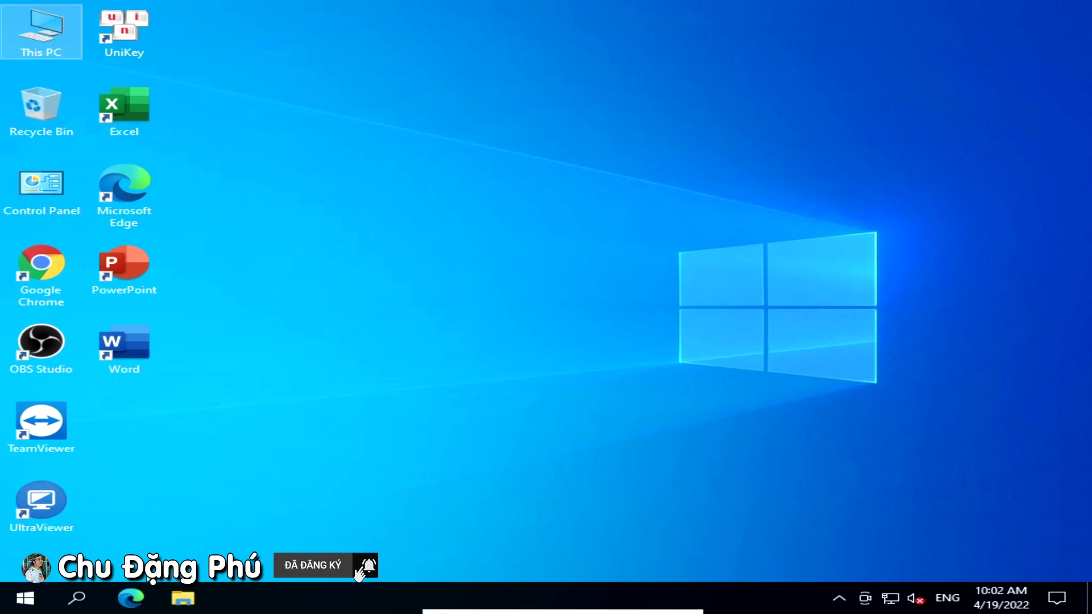
Step: Restart the computer and choose the non-UEFI Lexar entry as the boot device
{"action": "right_click", "coordinate": [25, 598]}
{"action": "mouse_move", "coordinate": [188, 552]}
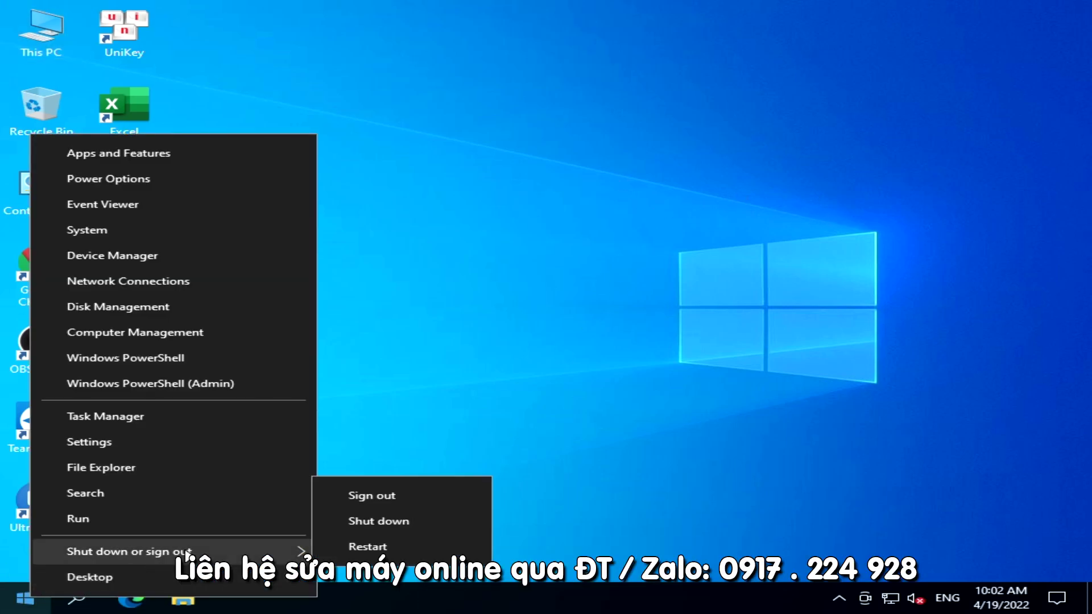
{"action": "left_click", "coordinate": [386, 547]}
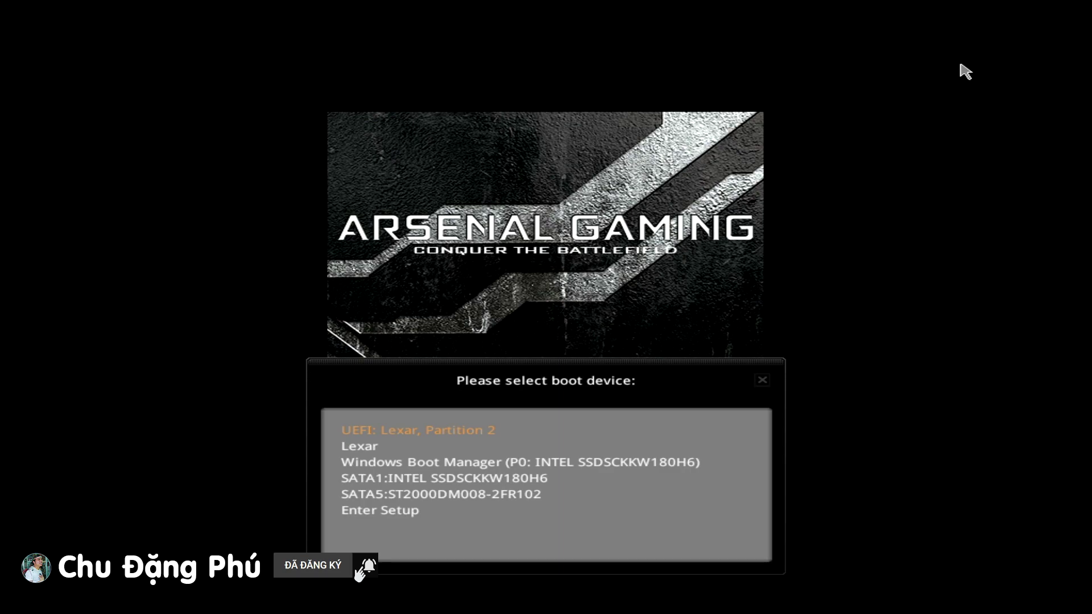
{"action": "key", "text": "Down"}
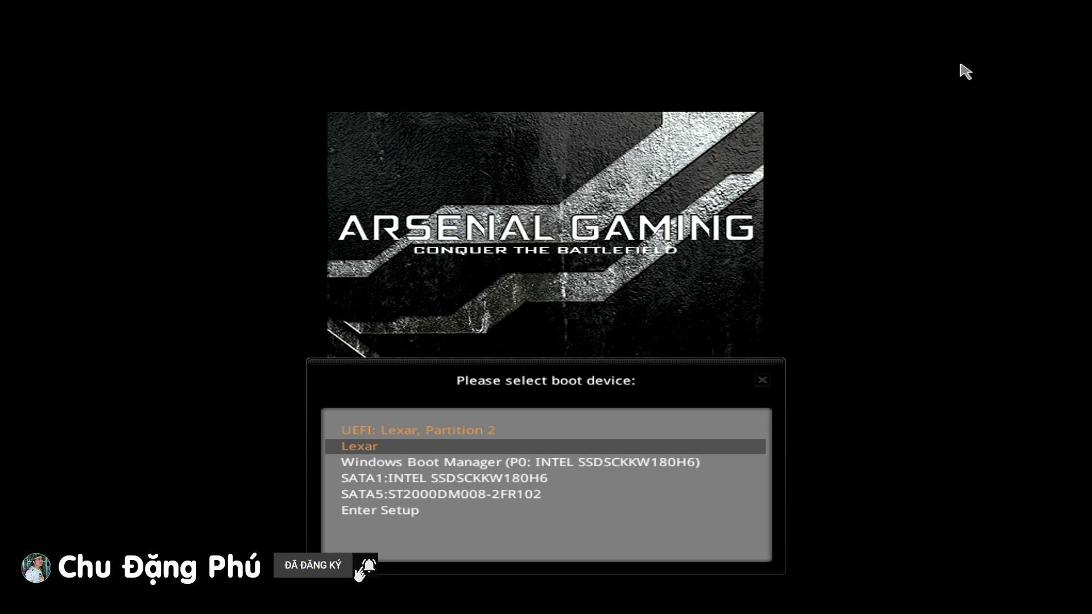
{"action": "key", "text": "Return"}
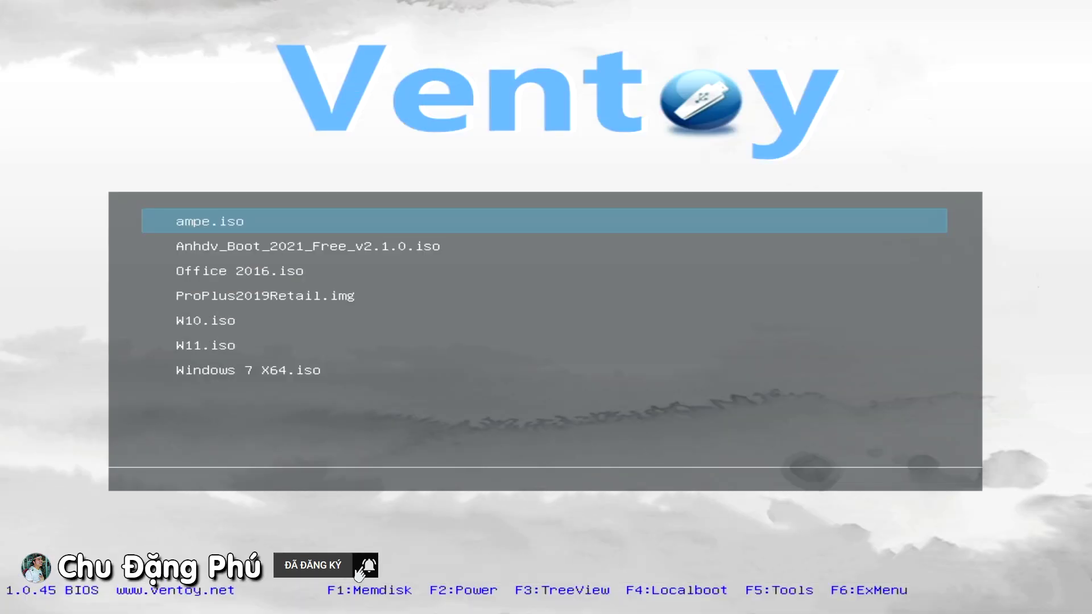
Step: Boot the ampe.iso image from the Ventoy list
{"action": "key", "text": "Down"}
{"action": "key", "text": "Down"}
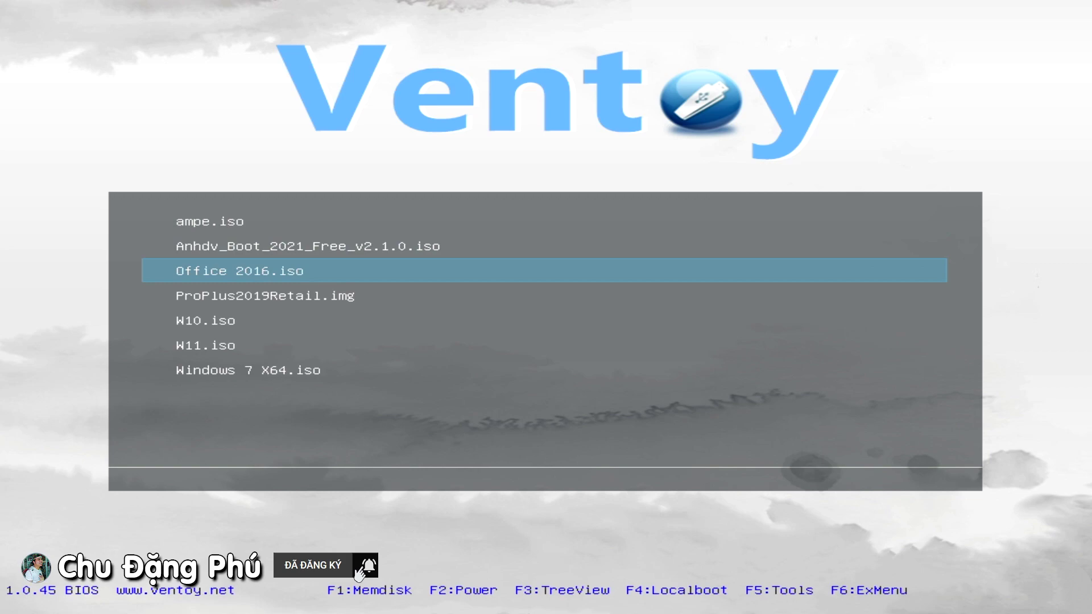
{"action": "key", "text": "Up"}
{"action": "key", "text": "Up"}
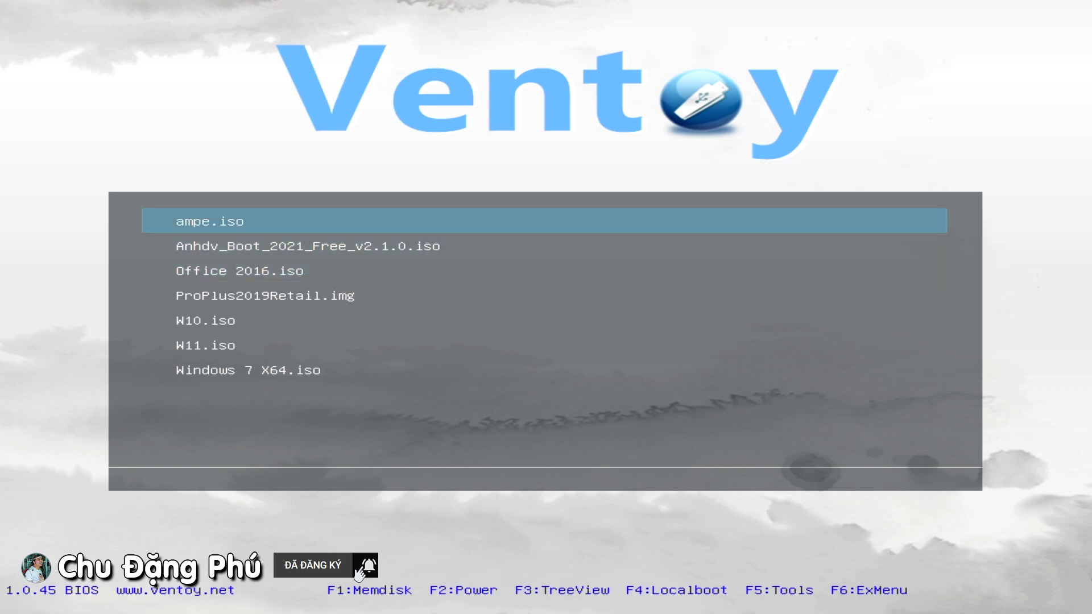
{"action": "key", "text": "Return"}
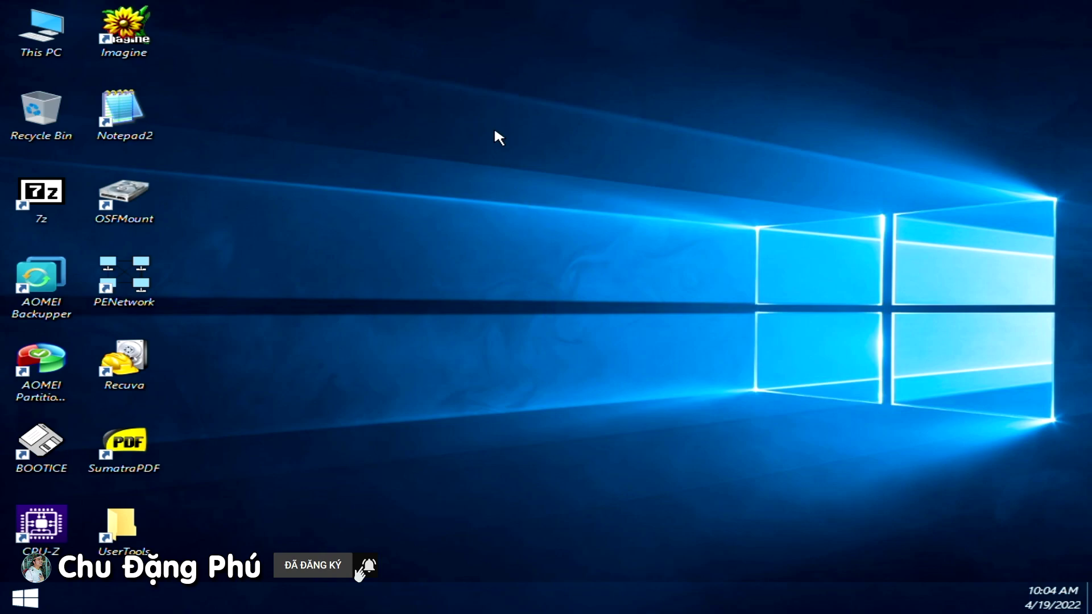
Step: Launch AOMEI Partition Assistant and inspect the du lieu cu and Windows partitions on Disk 1
{"action": "left_click", "coordinate": [56, 401]}
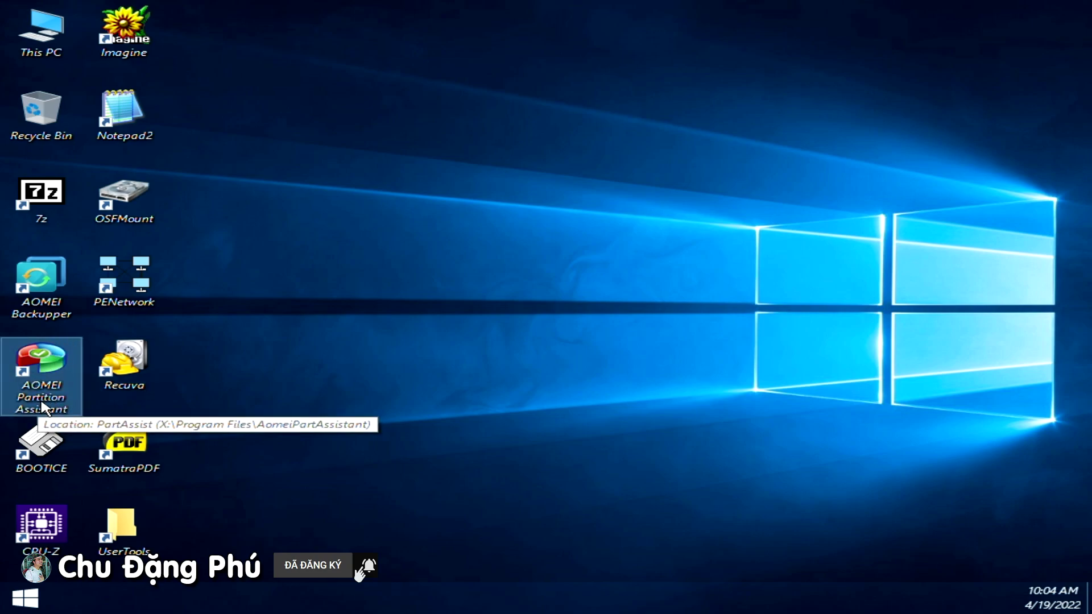
{"action": "double_click", "coordinate": [55, 371]}
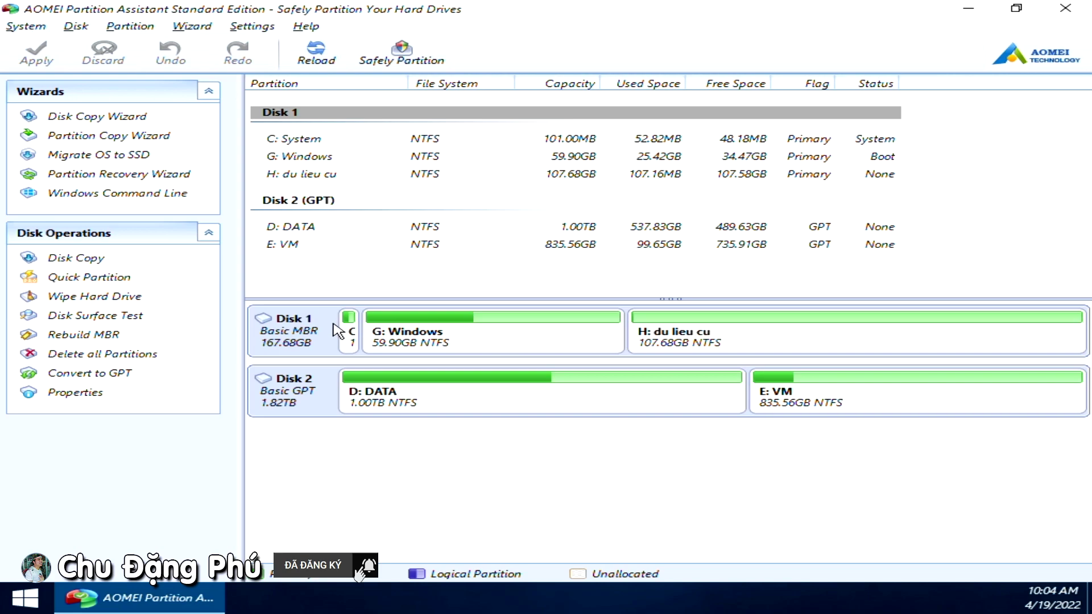
{"action": "left_click", "coordinate": [679, 342]}
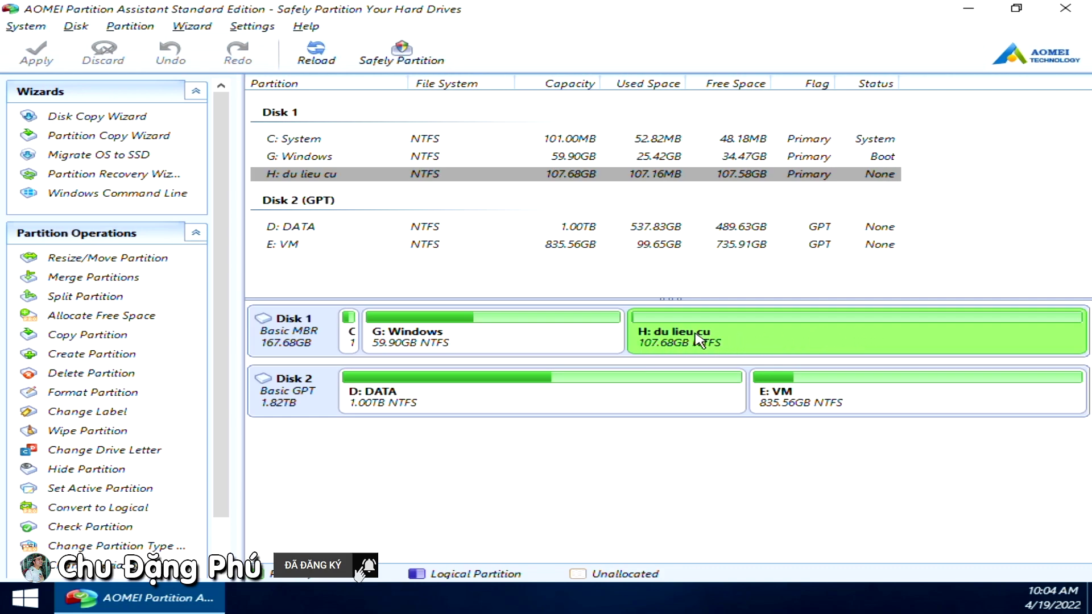
{"action": "left_click", "coordinate": [408, 334]}
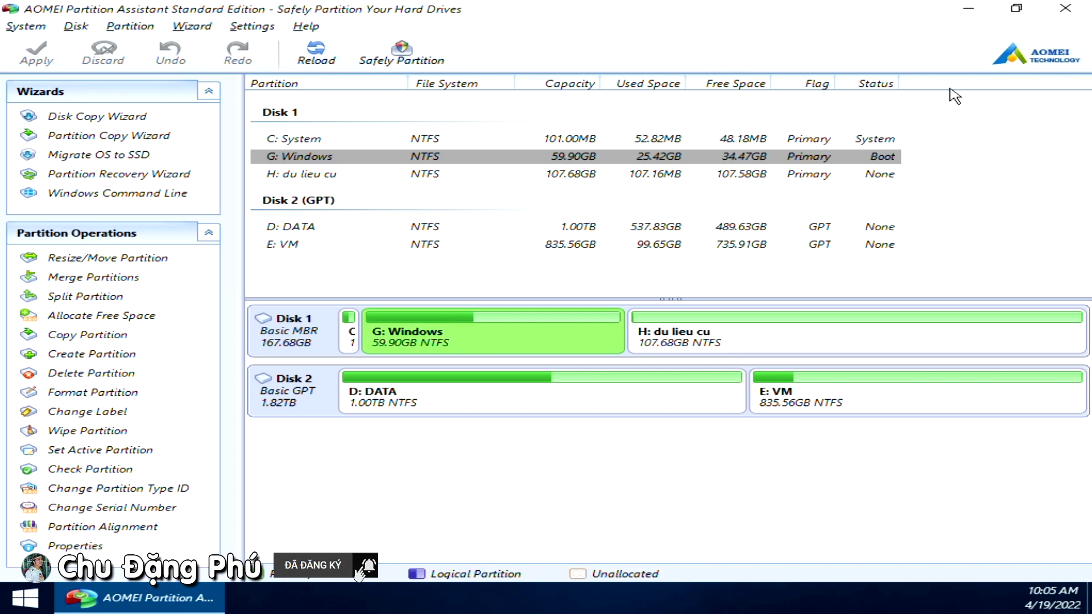
Step: Check the drive list in This PC against the partition layout, then return to AOMEI Partition Assistant
{"action": "left_click", "coordinate": [968, 8]}
{"action": "double_click", "coordinate": [44, 52]}
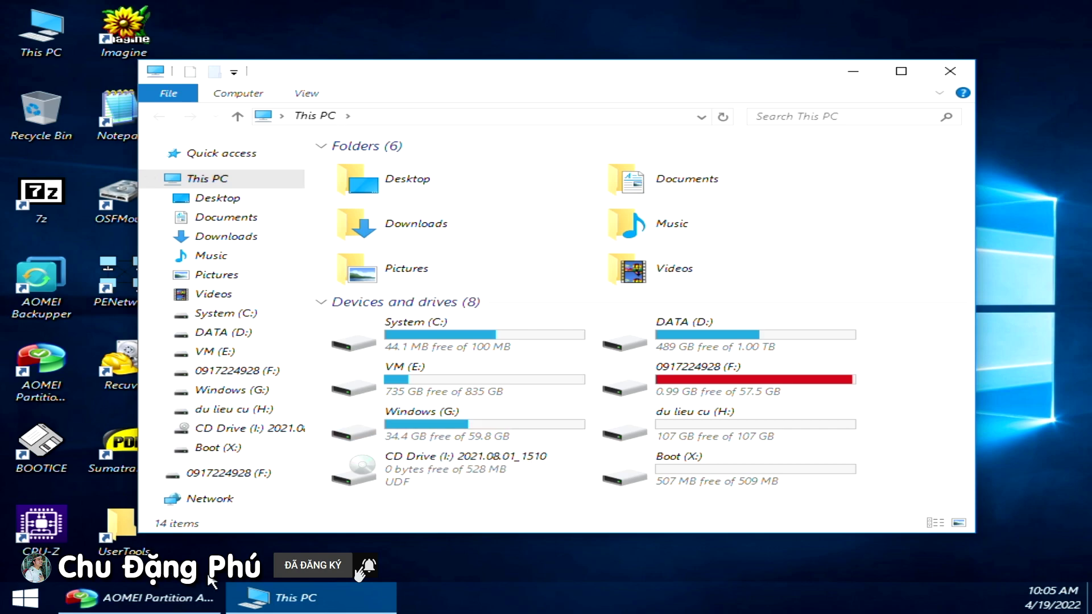
{"action": "left_click", "coordinate": [184, 596]}
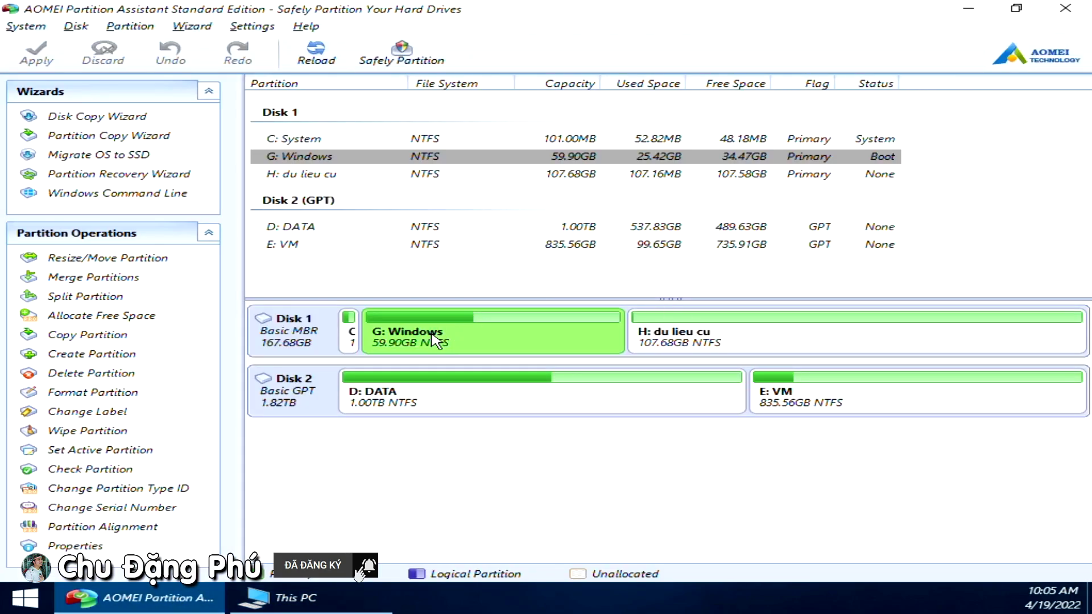
Step: Format partition G: on Disk 1 as NTFS with the label Windows and default 4KB clusters, and apply the pending operation
{"action": "right_click", "coordinate": [479, 337]}
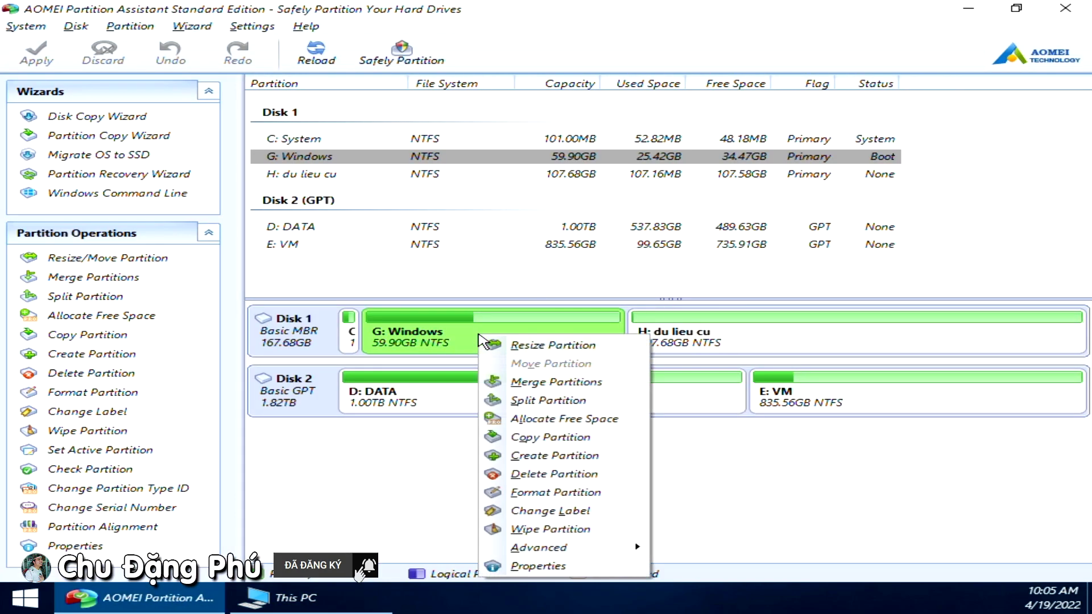
{"action": "left_click", "coordinate": [538, 492]}
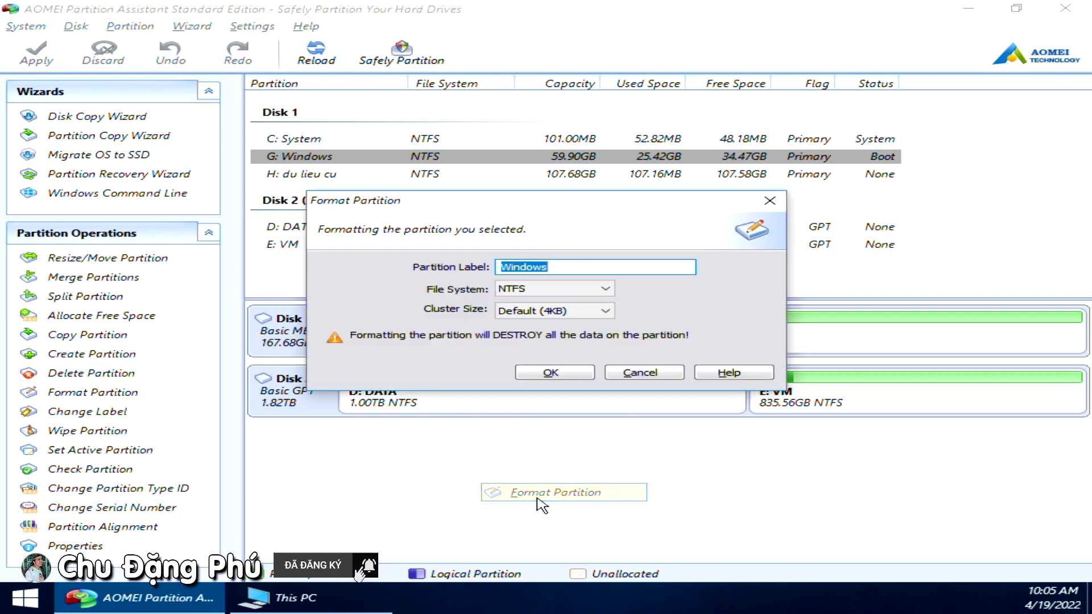
{"action": "left_click", "coordinate": [546, 372]}
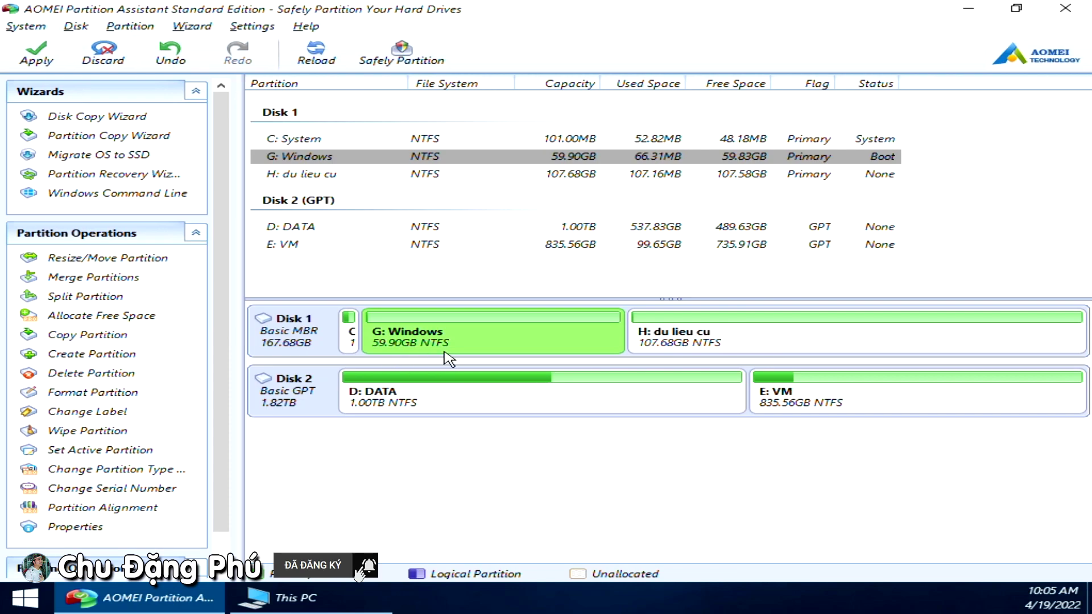
{"action": "left_click", "coordinate": [43, 60]}
{"action": "left_click", "coordinate": [610, 444]}
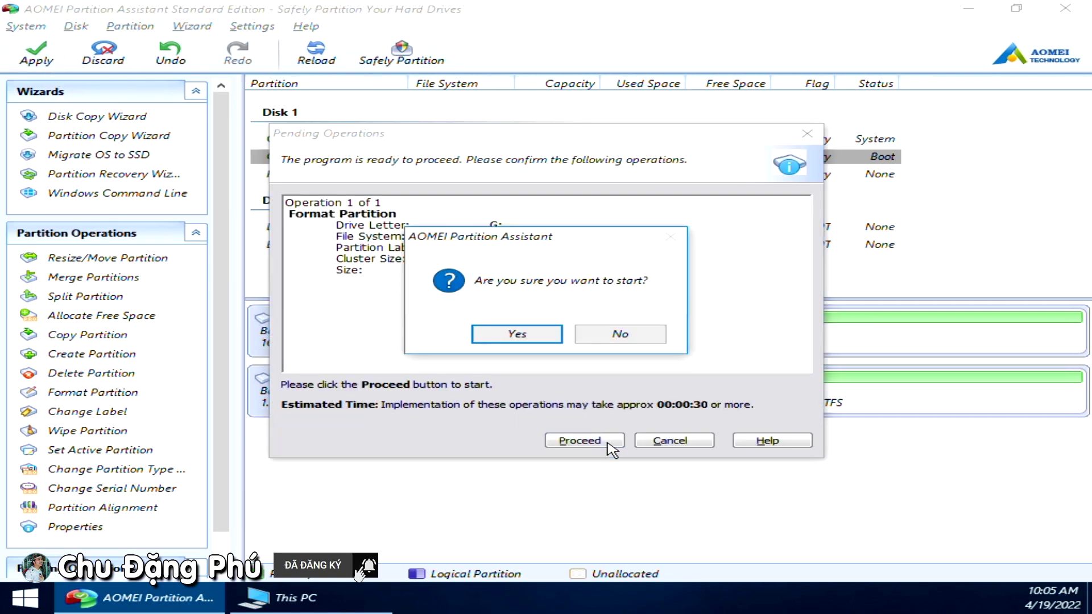
{"action": "left_click", "coordinate": [538, 338]}
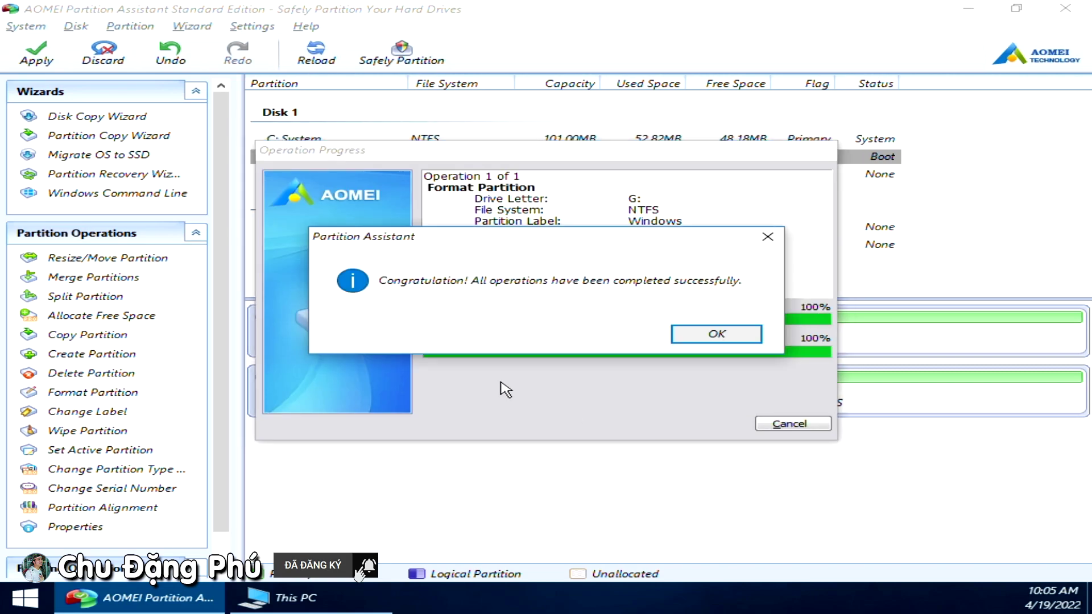
{"action": "left_click", "coordinate": [739, 337]}
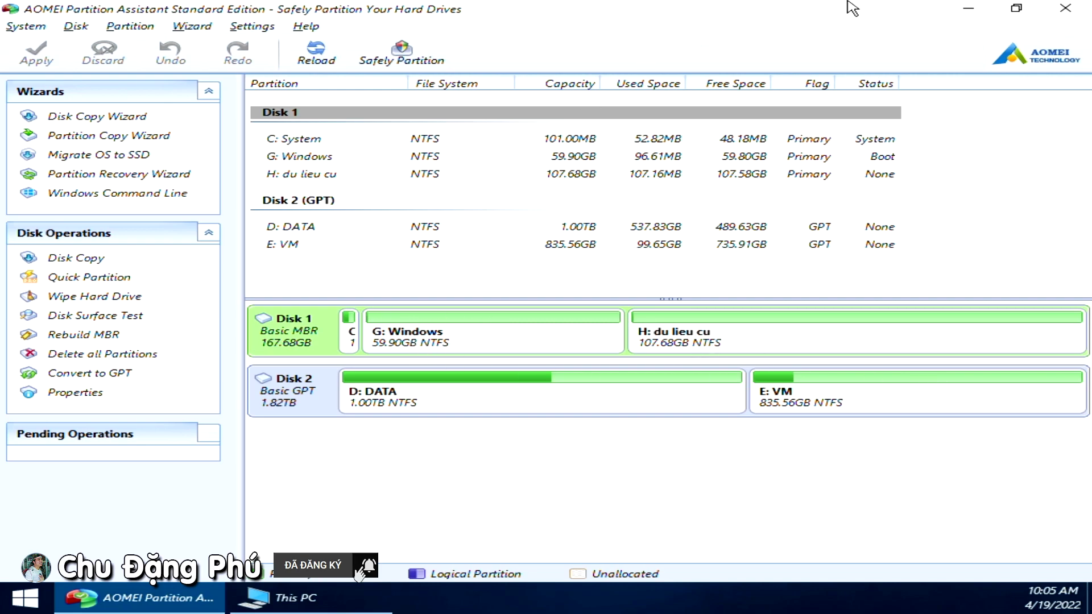
Step: Close AOMEI Partition Assistant and This PC, then launch WinNTSetup_x64.exe from the UserTools folder and close the folder window
{"action": "left_click", "coordinate": [1065, 8]}
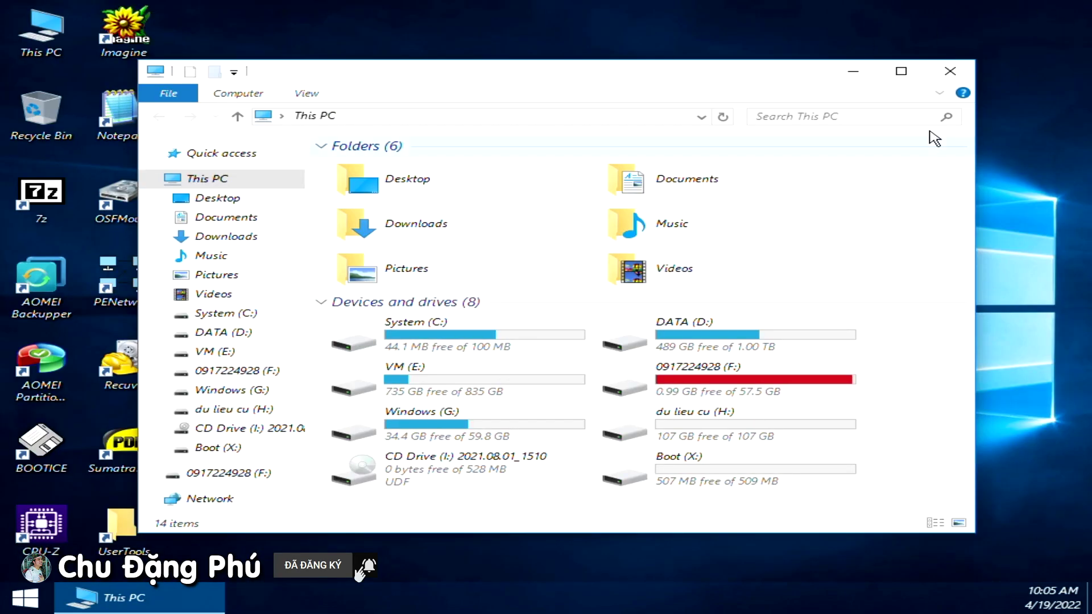
{"action": "left_click", "coordinate": [949, 71]}
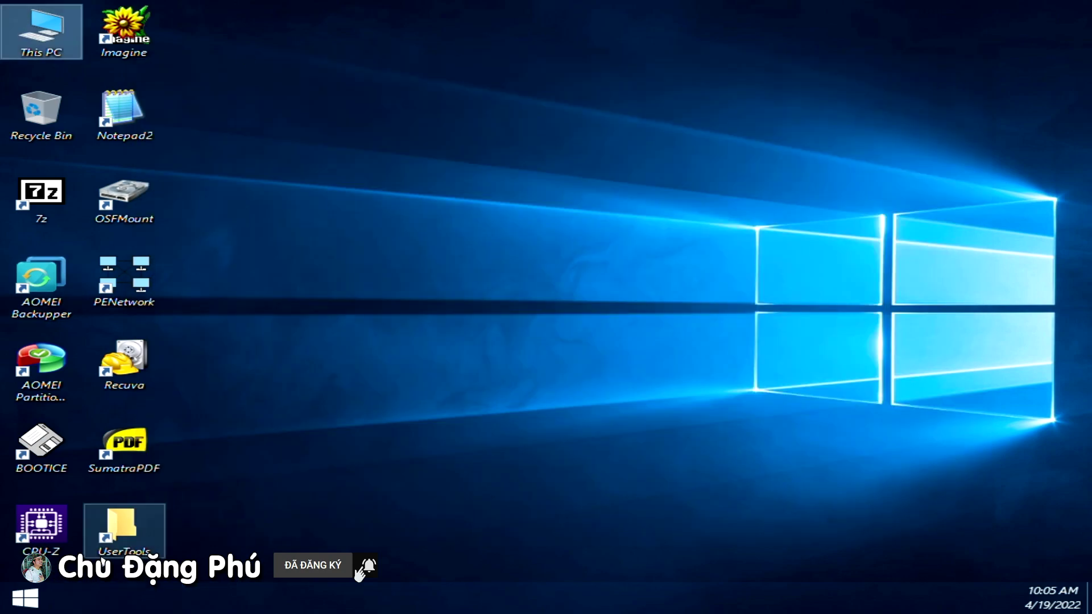
{"action": "double_click", "coordinate": [127, 549]}
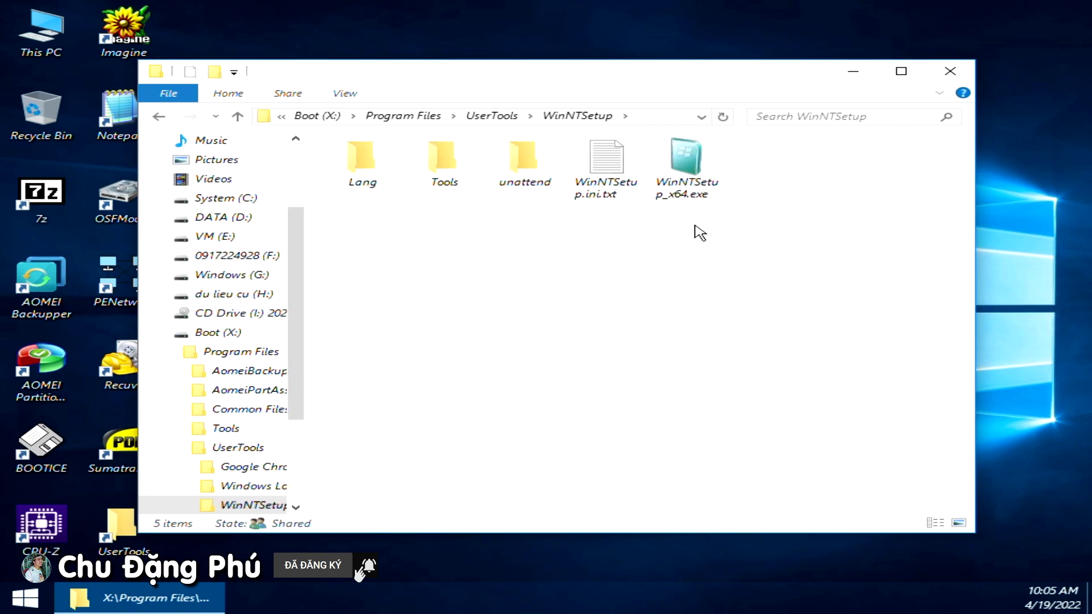
{"action": "double_click", "coordinate": [706, 192]}
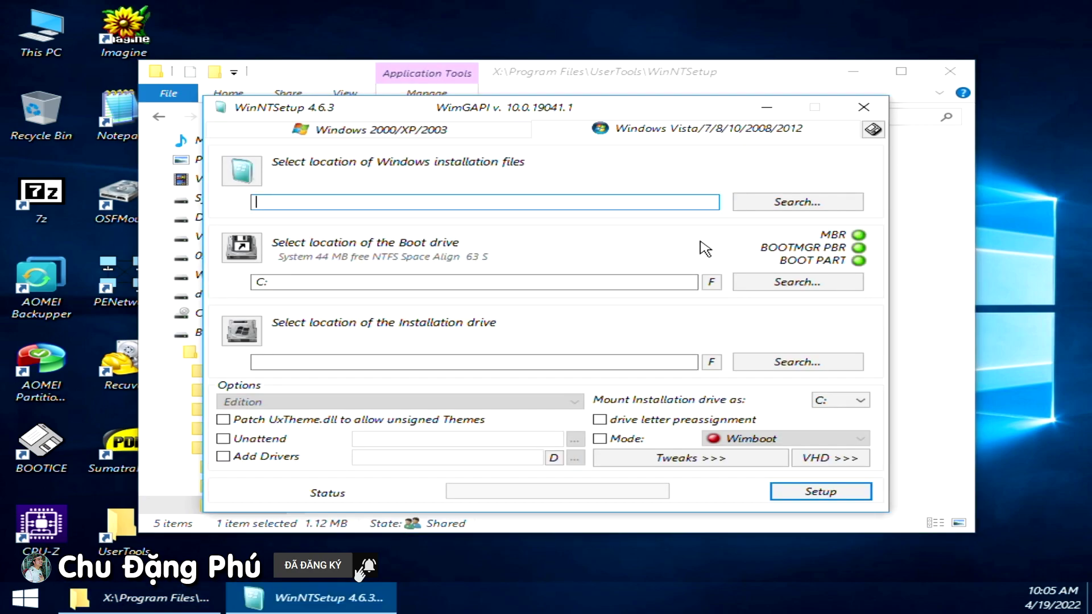
{"action": "left_click", "coordinate": [950, 71]}
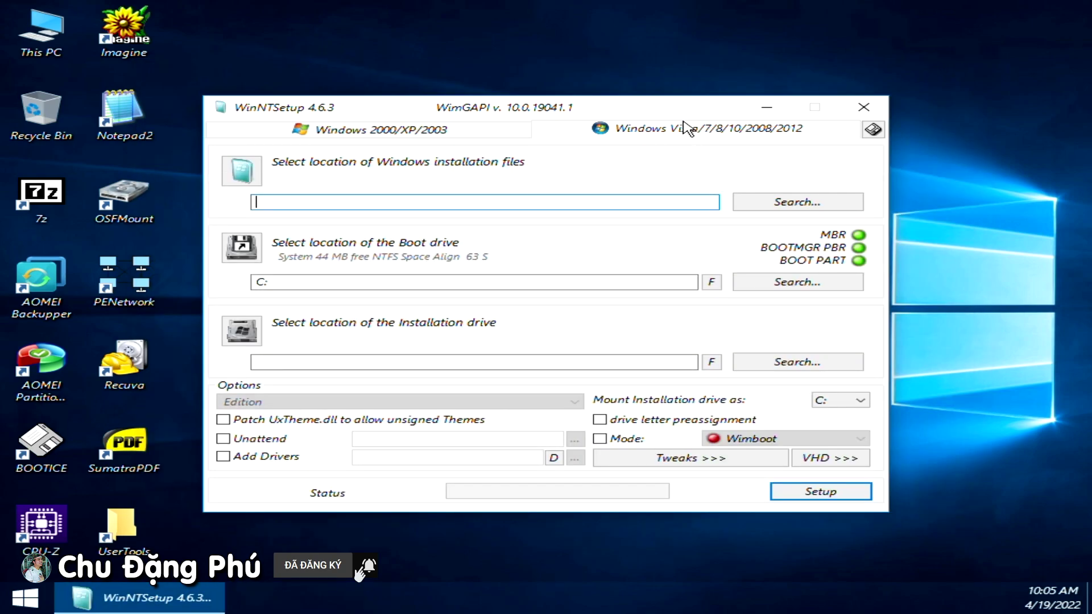
Step: Choose install.wim in the Win\W11FU(1-2022) folder on drive F: as the Windows installation source
{"action": "left_click", "coordinate": [785, 211]}
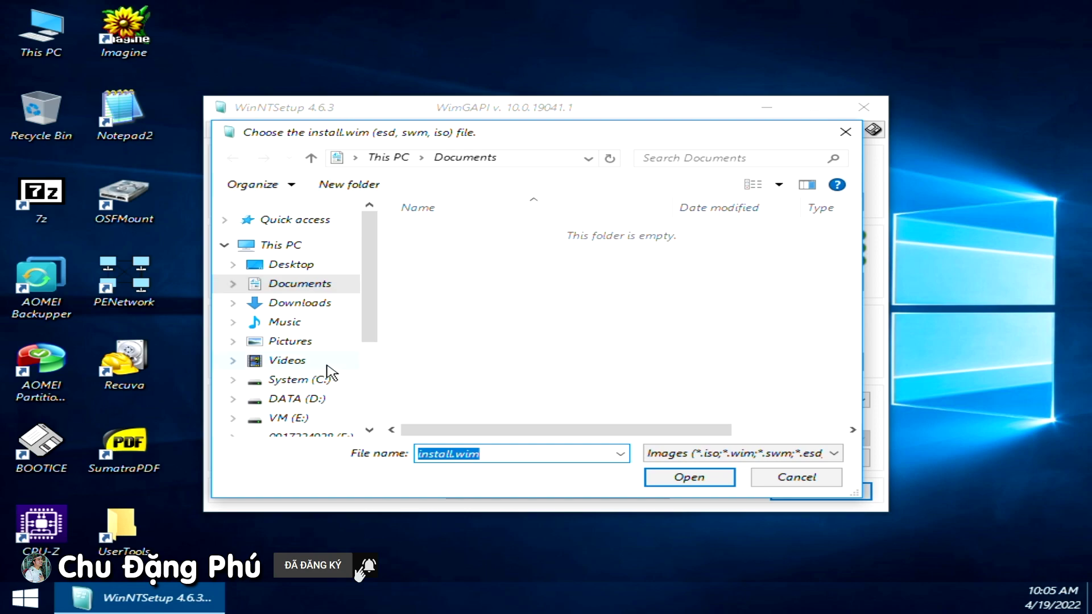
{"action": "scroll", "coordinate": [321, 375], "scroll_direction": "down", "scroll_amount": 2}
{"action": "left_click", "coordinate": [318, 367]}
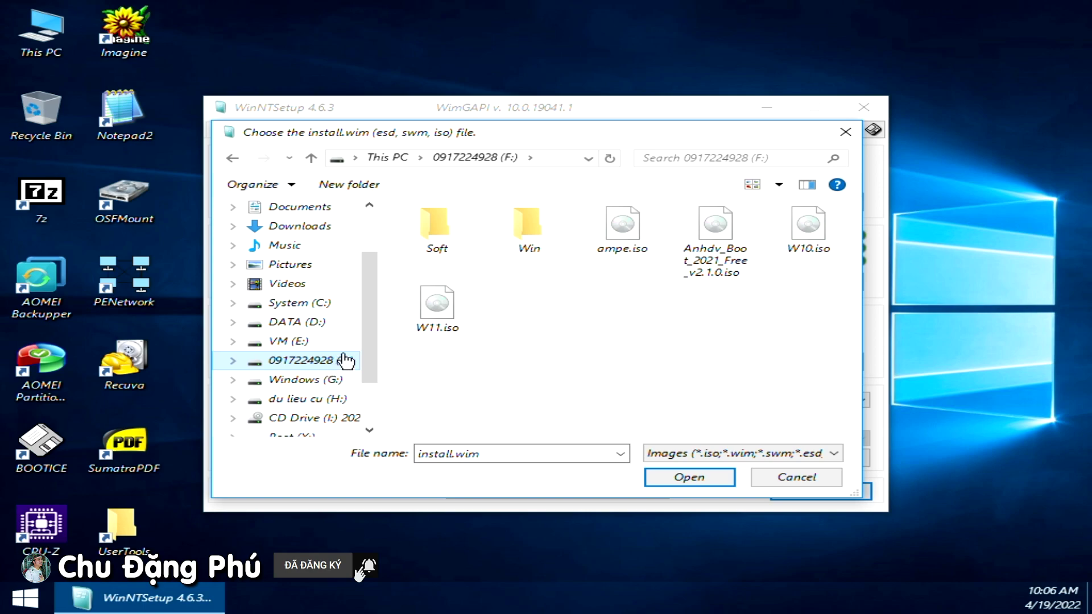
{"action": "double_click", "coordinate": [550, 225]}
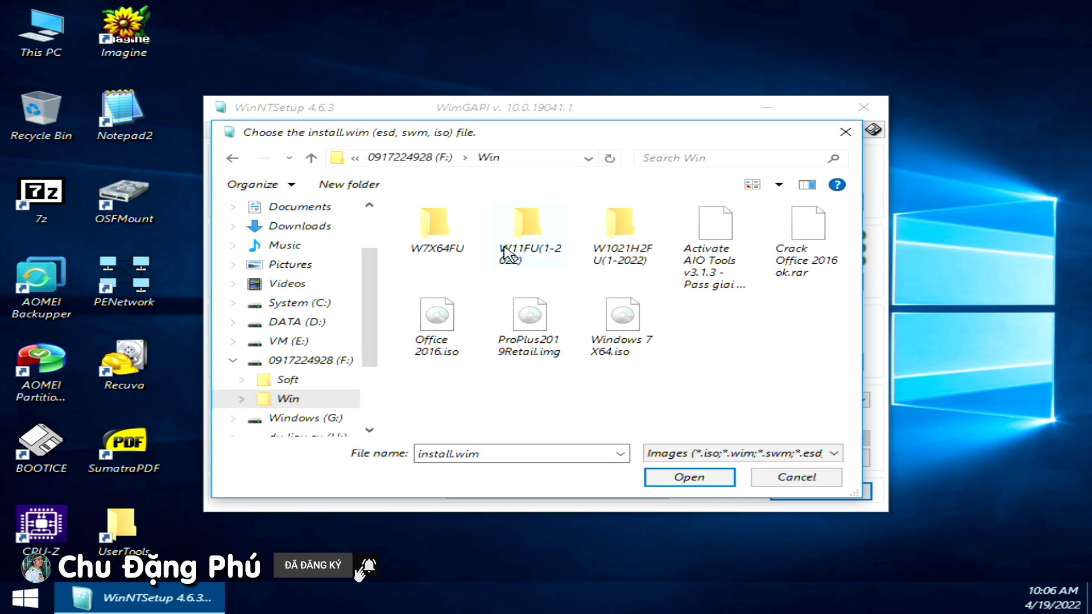
{"action": "double_click", "coordinate": [530, 260]}
{"action": "double_click", "coordinate": [447, 246]}
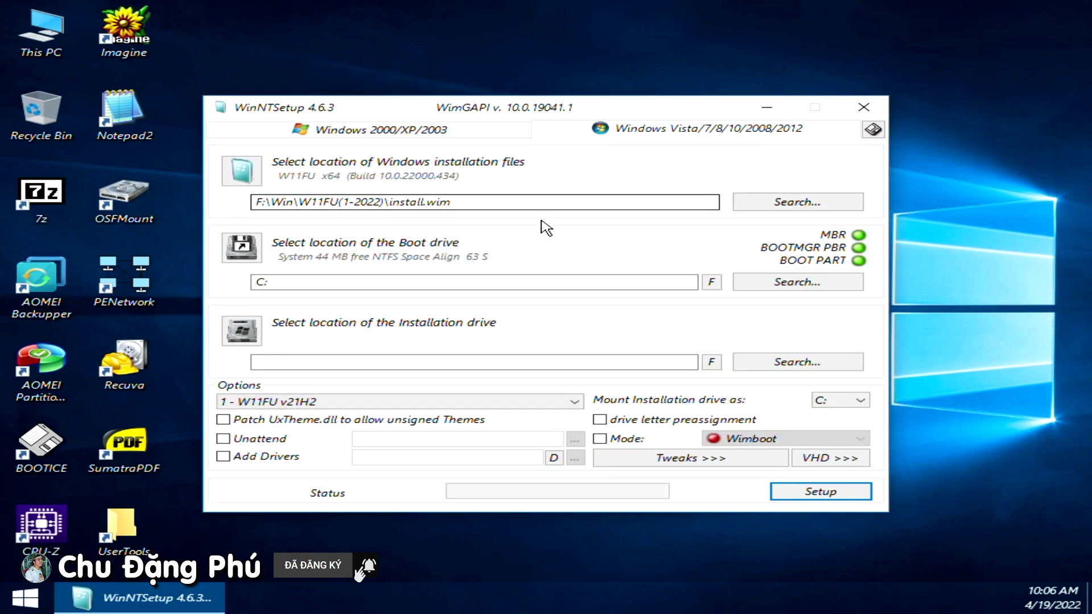
{"action": "left_click", "coordinate": [785, 204]}
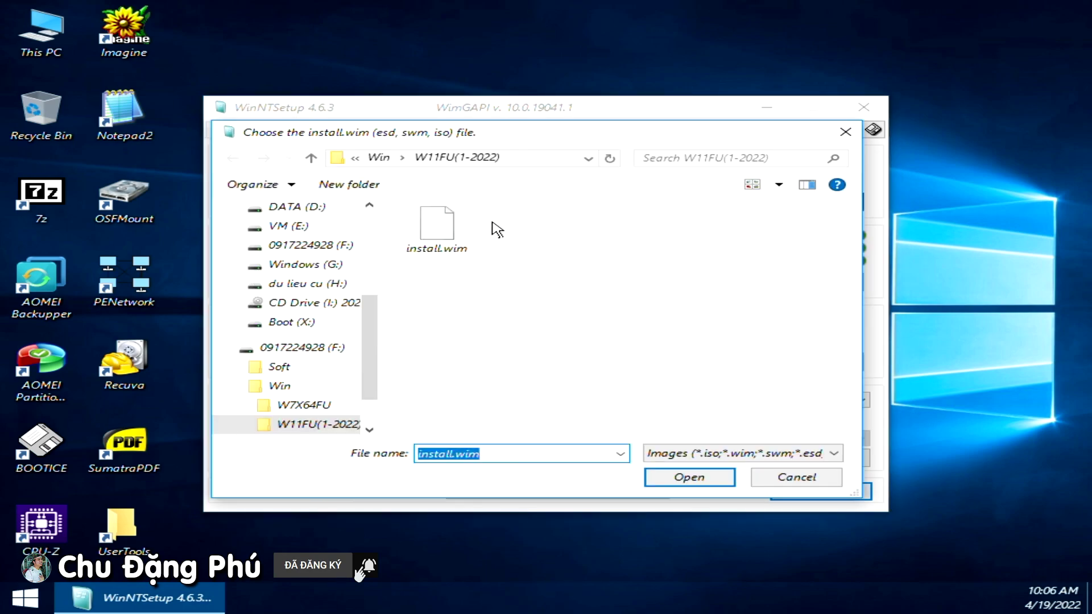
{"action": "left_click", "coordinate": [293, 348]}
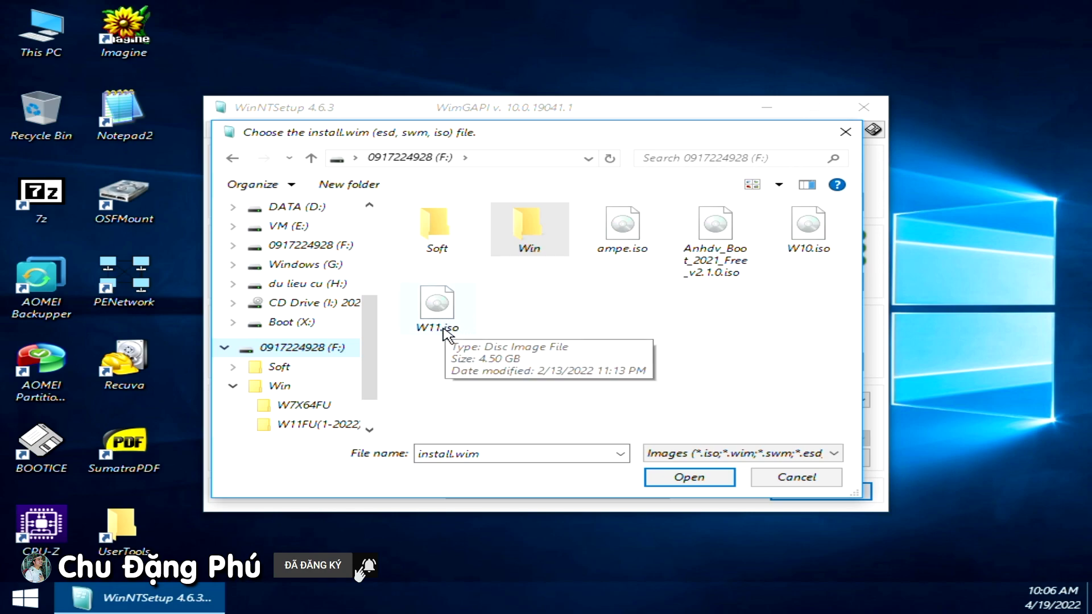
{"action": "left_click", "coordinate": [813, 478]}
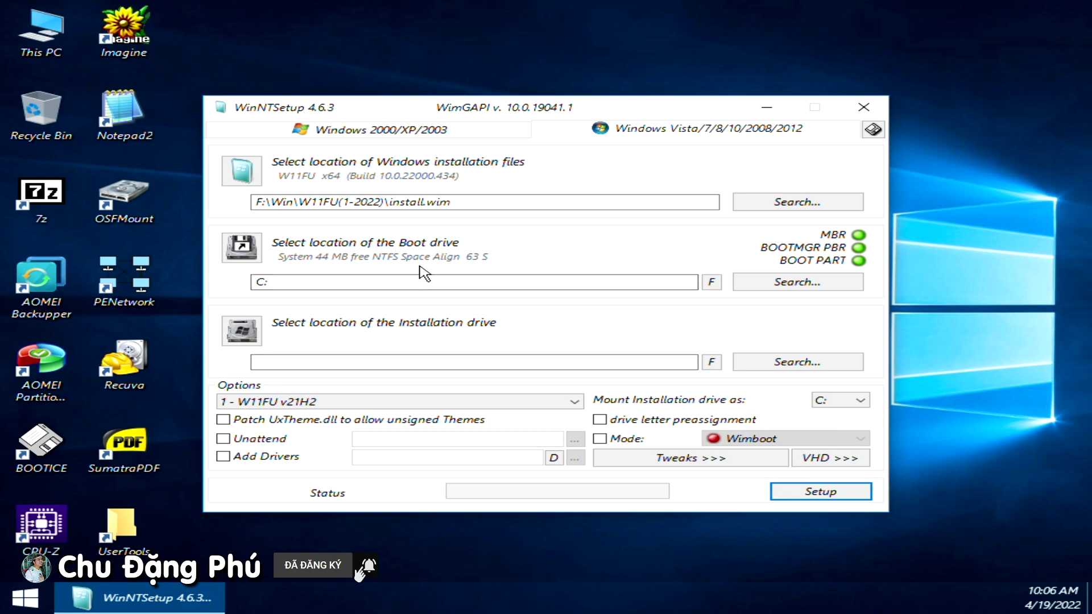
Step: Set the System (C:) partition as the boot drive
{"action": "left_click", "coordinate": [776, 283]}
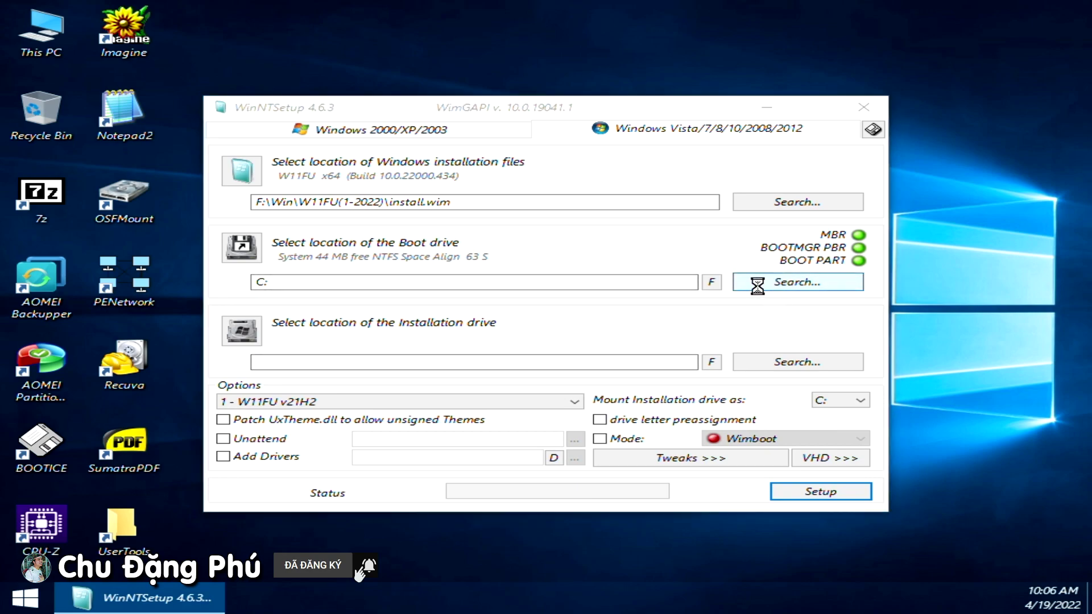
{"action": "scroll", "coordinate": [478, 302], "scroll_direction": "down", "scroll_amount": 5}
{"action": "scroll", "coordinate": [478, 366], "scroll_direction": "up", "scroll_amount": 2}
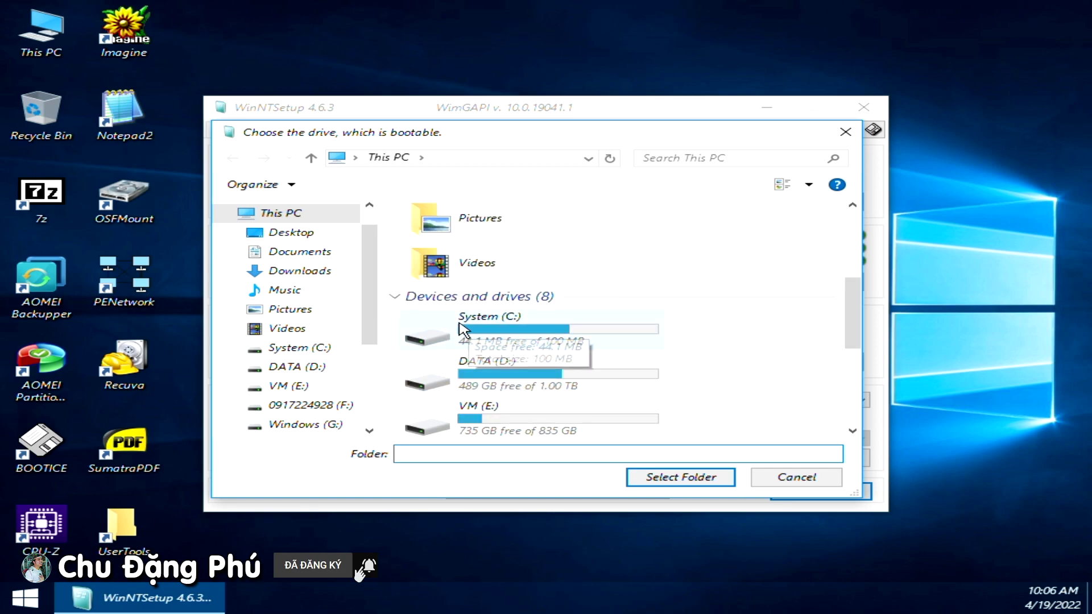
{"action": "left_click", "coordinate": [465, 327]}
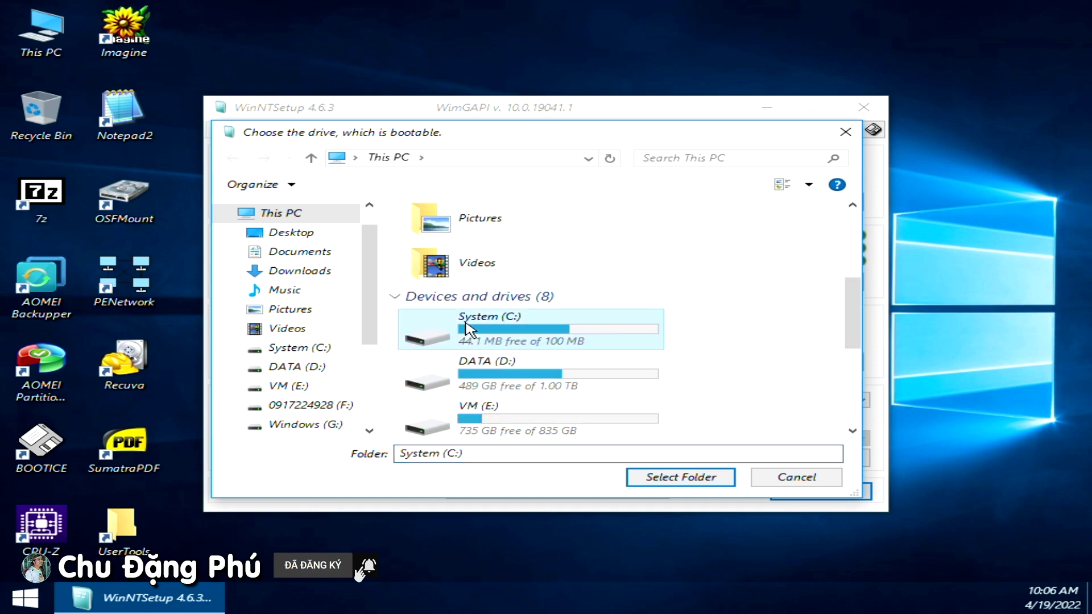
{"action": "left_click", "coordinate": [648, 479]}
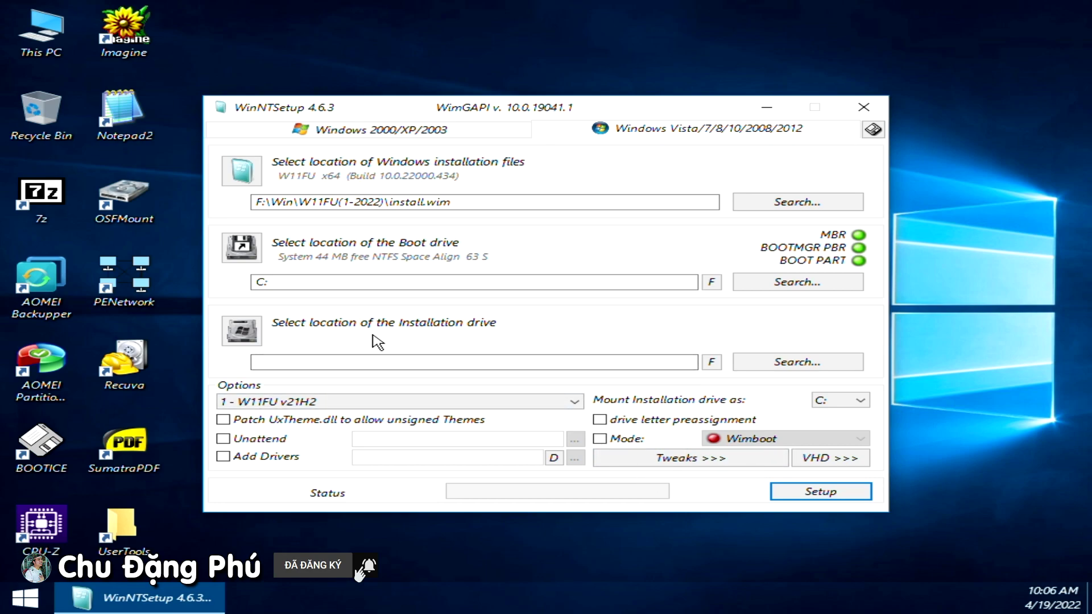
Step: Set Windows (G:) as the installation drive and start the setup with the default boot code options
{"action": "left_click", "coordinate": [802, 365]}
{"action": "scroll", "coordinate": [536, 366], "scroll_direction": "down", "scroll_amount": 5}
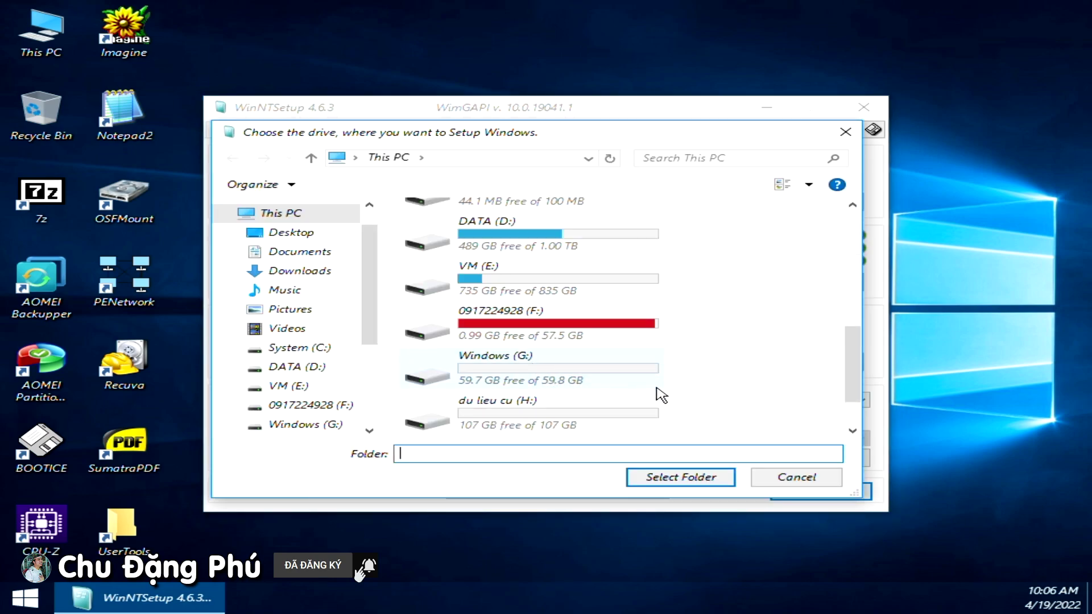
{"action": "left_click", "coordinate": [525, 379]}
{"action": "left_click", "coordinate": [657, 481]}
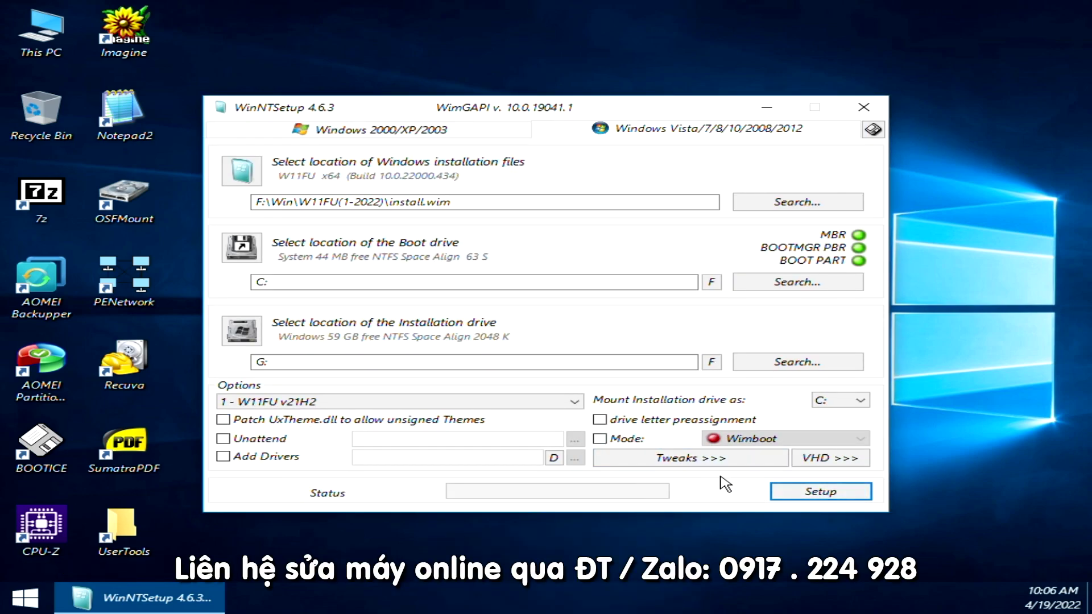
{"action": "left_click", "coordinate": [843, 495]}
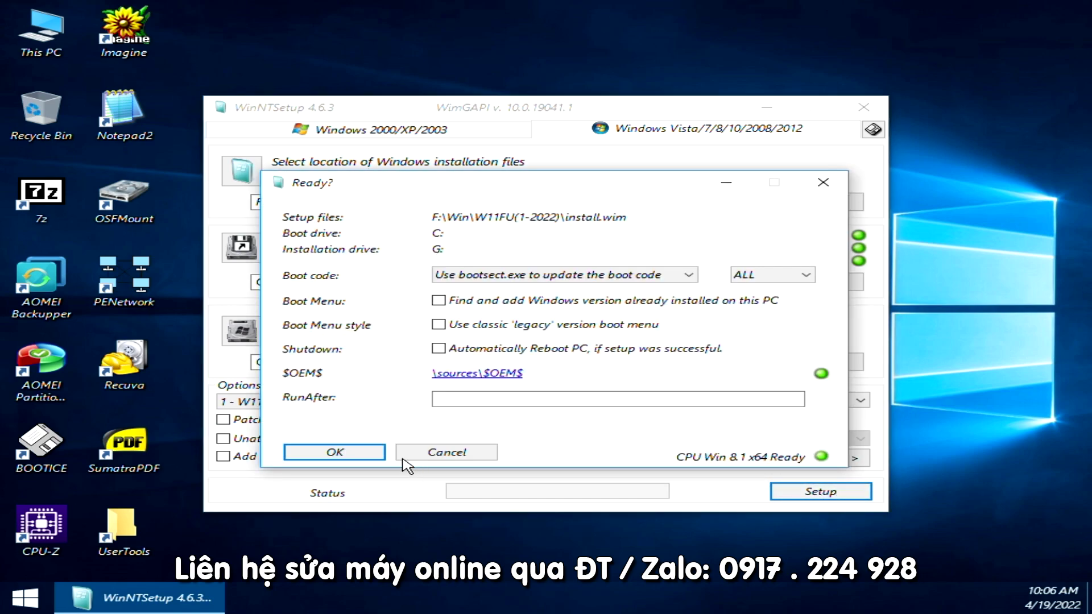
{"action": "left_click", "coordinate": [336, 452]}
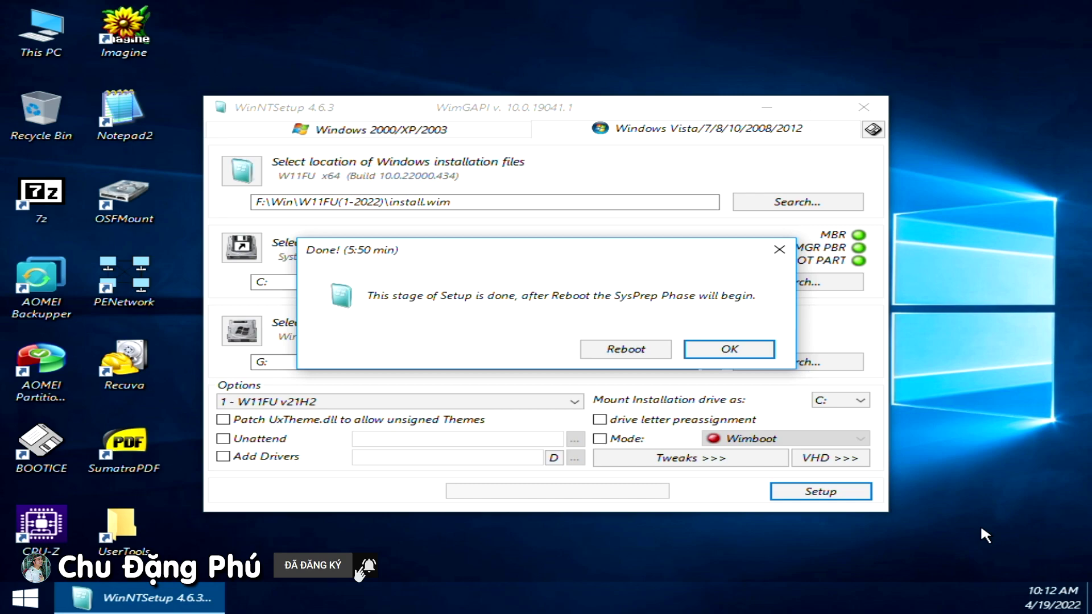
Step: Reboot the PC and boot the Windows 10 Pro entry on volume 2
{"action": "left_click", "coordinate": [602, 352]}
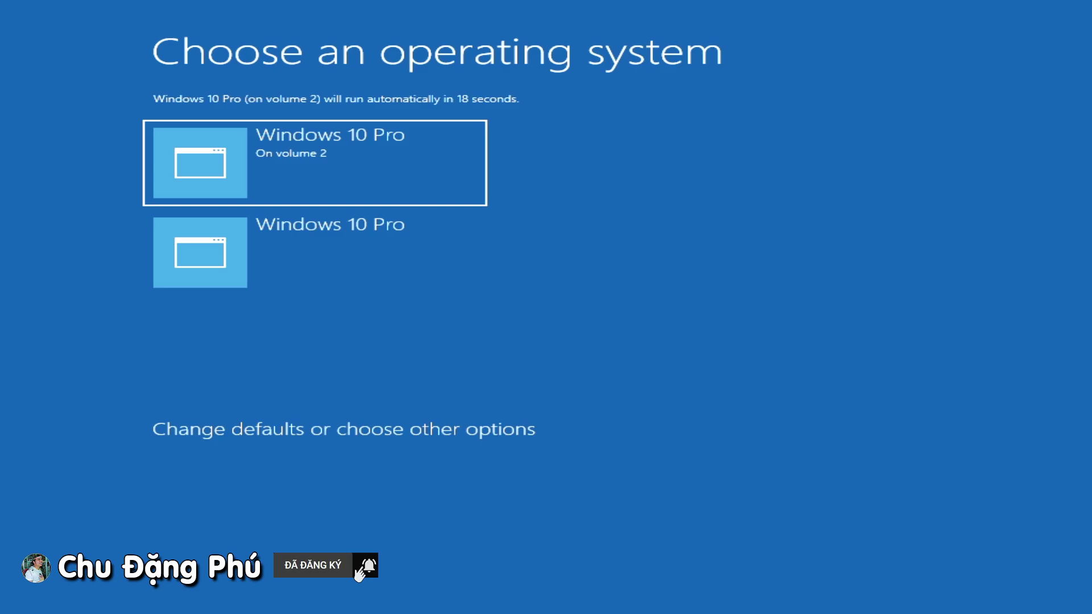
{"action": "key", "text": "Return"}
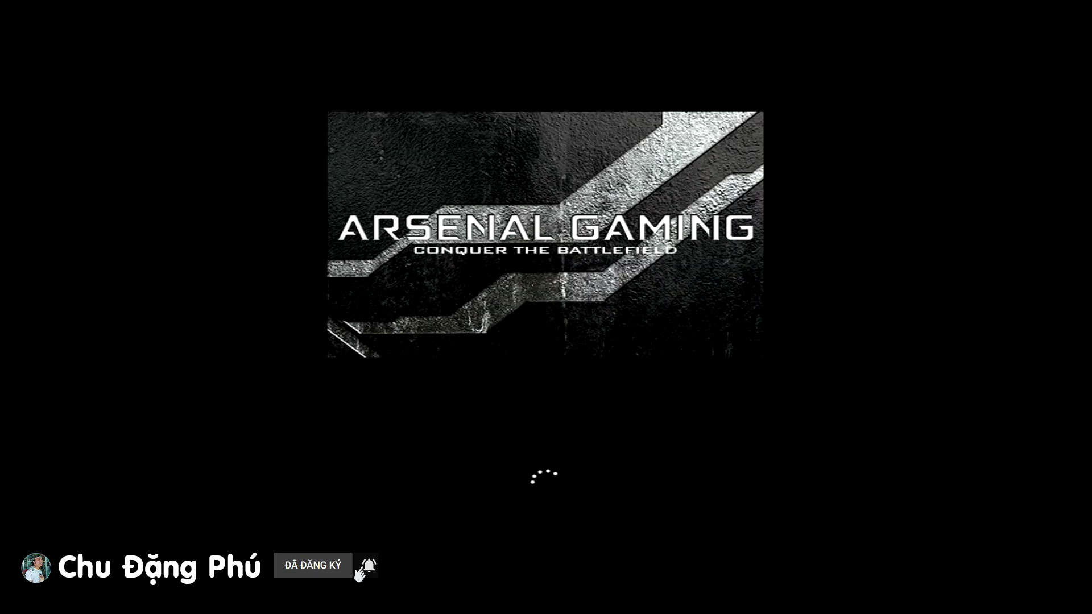
{"action": "key", "text": "Return"}
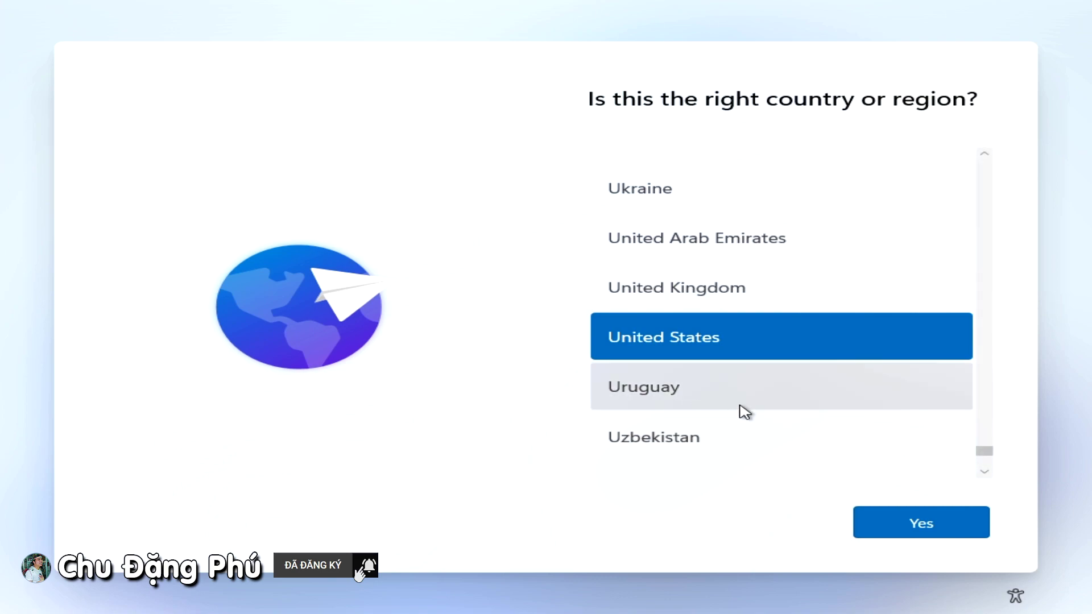
Step: Set the region to Vietnam and the keyboard layout to US, skipping a second layout
{"action": "scroll", "coordinate": [744, 408], "scroll_direction": "down", "scroll_amount": 5}
{"action": "left_click", "coordinate": [708, 290]}
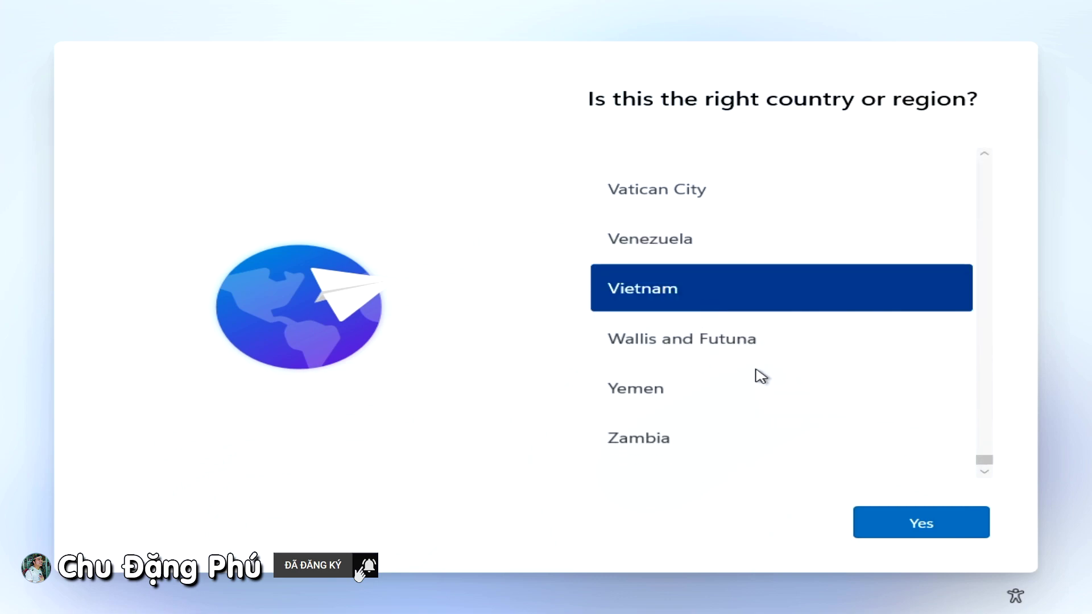
{"action": "left_click", "coordinate": [856, 517]}
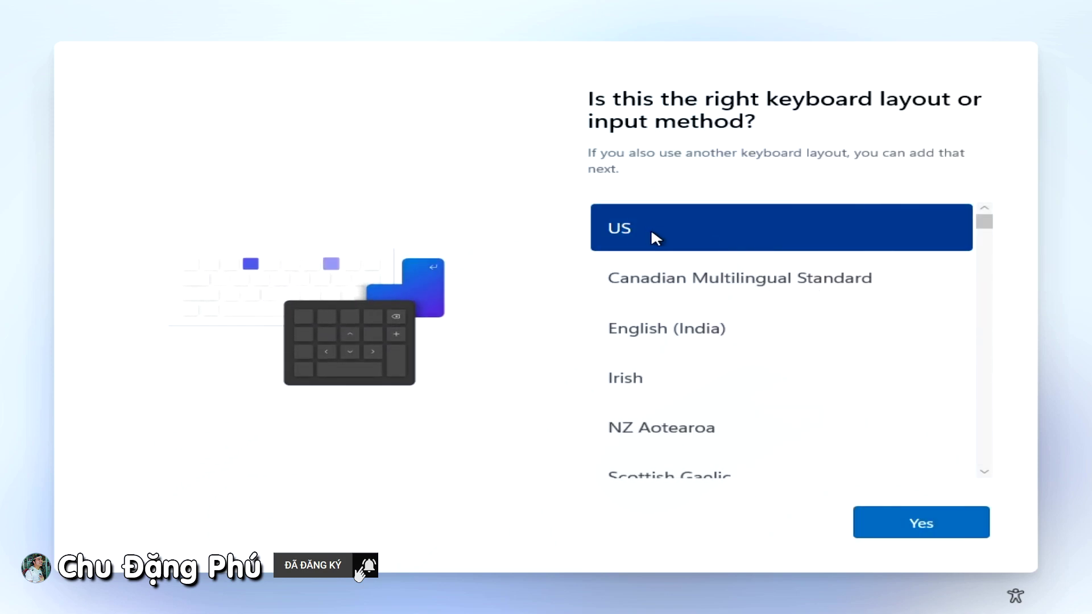
{"action": "left_click", "coordinate": [867, 524]}
{"action": "left_click", "coordinate": [902, 523]}
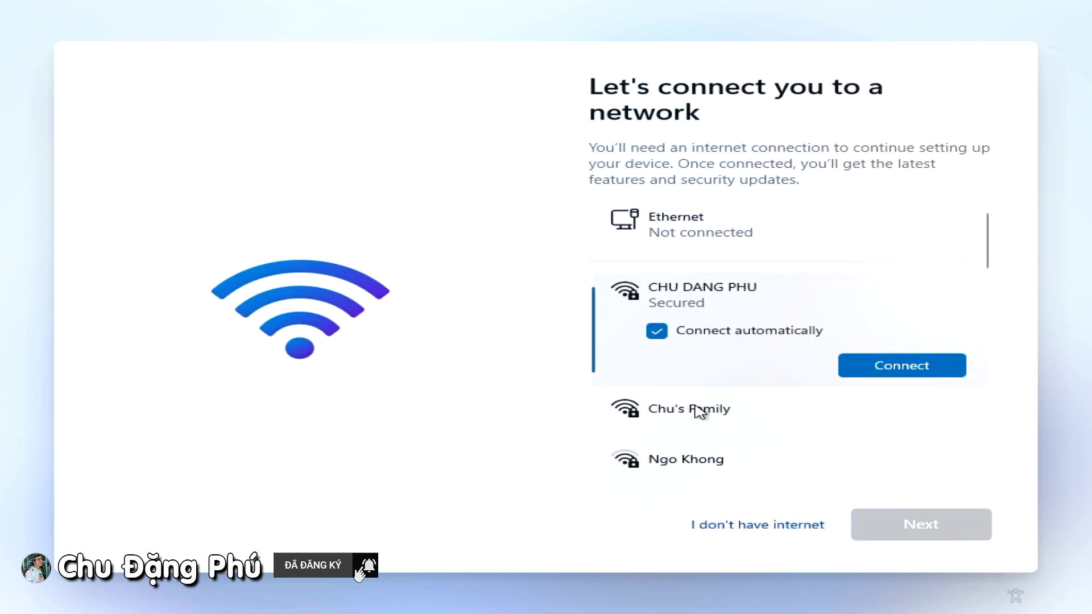
Step: Continue with limited setup without an internet connection and accept the License Agreement
{"action": "left_click", "coordinate": [739, 537]}
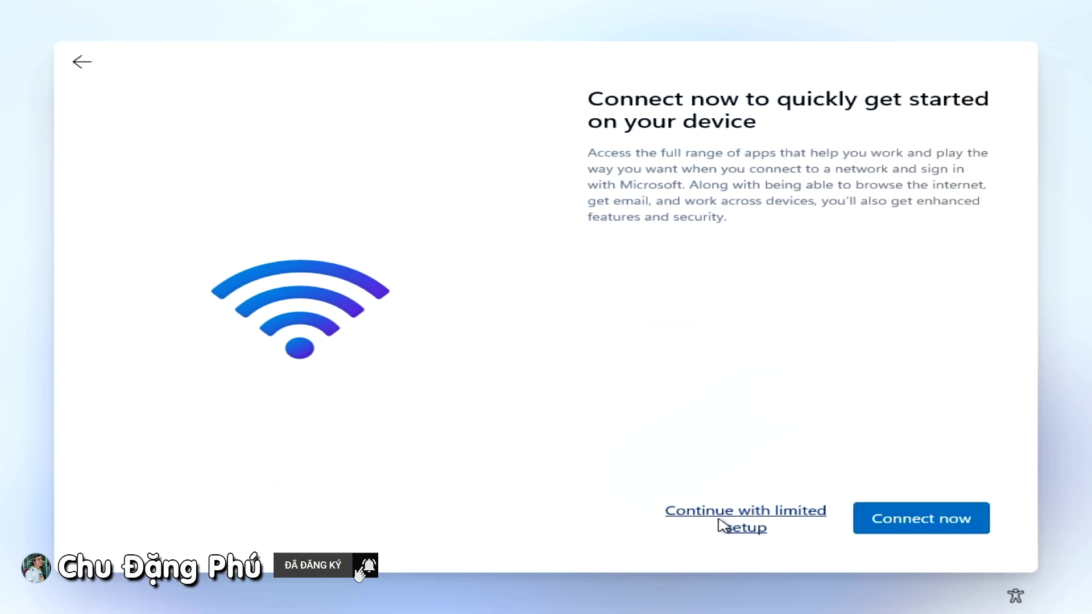
{"action": "left_click", "coordinate": [719, 518]}
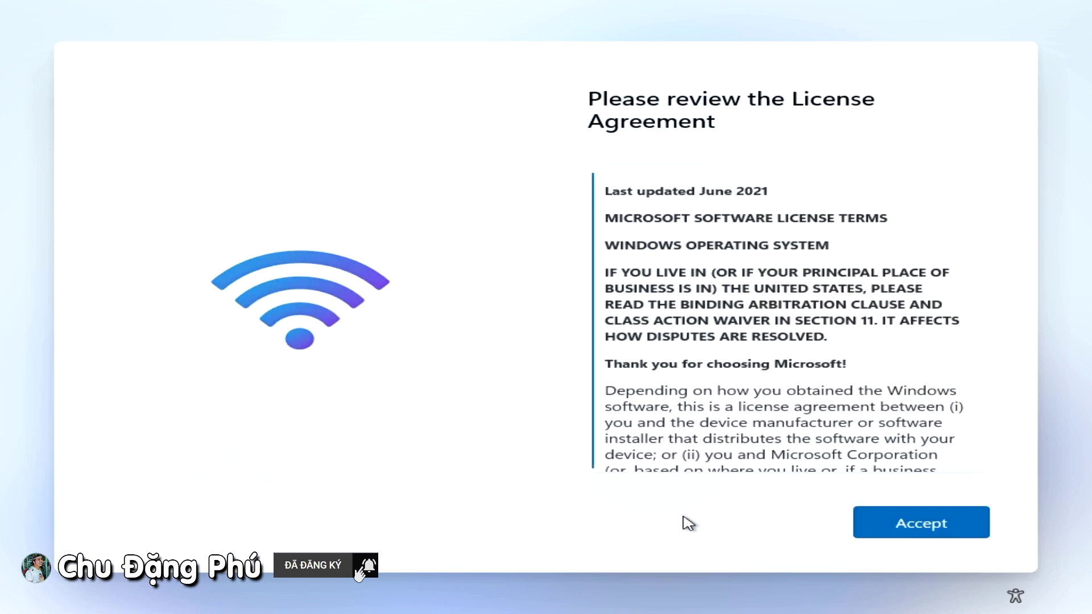
{"action": "left_click", "coordinate": [878, 530]}
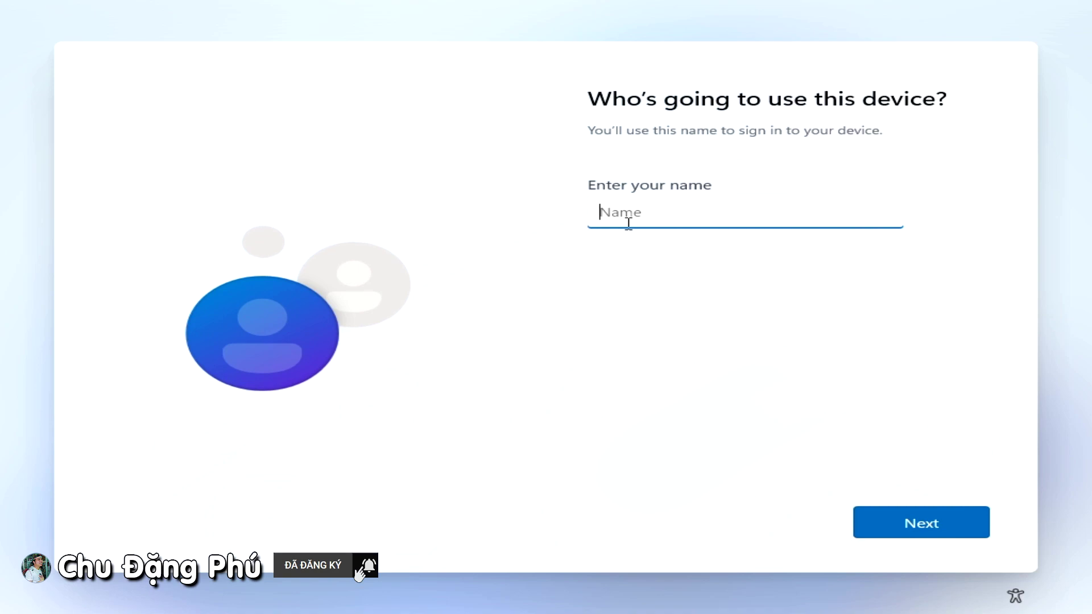
Step: Create the local user account MSI without a password
{"action": "type", "text": "MSI"}
{"action": "left_click", "coordinate": [857, 524]}
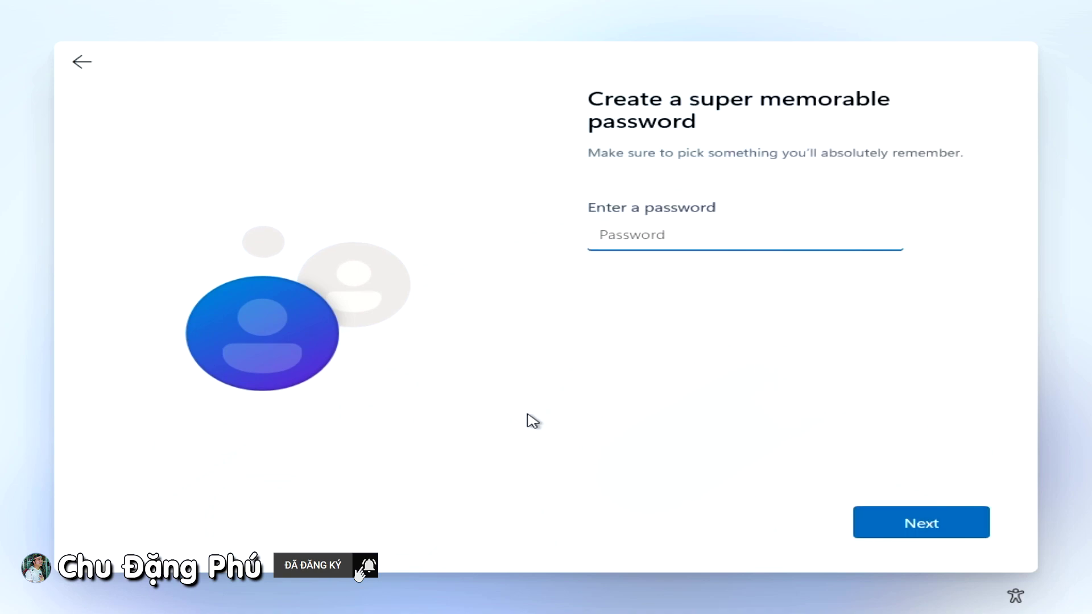
{"action": "left_click", "coordinate": [882, 534]}
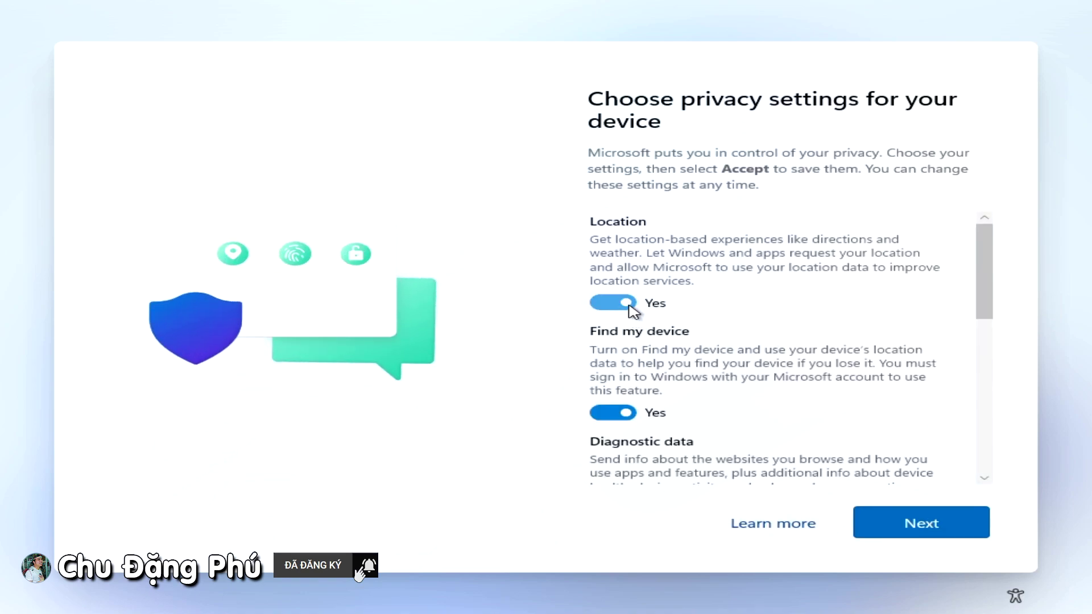
Step: Turn off location, find my device, optional diagnostic data, inking and typing, tailored experiences and advertising ID, and accept the privacy settings
{"action": "left_click", "coordinate": [628, 305]}
{"action": "left_click", "coordinate": [630, 399]}
{"action": "scroll", "coordinate": [640, 410], "scroll_direction": "down", "scroll_amount": 3}
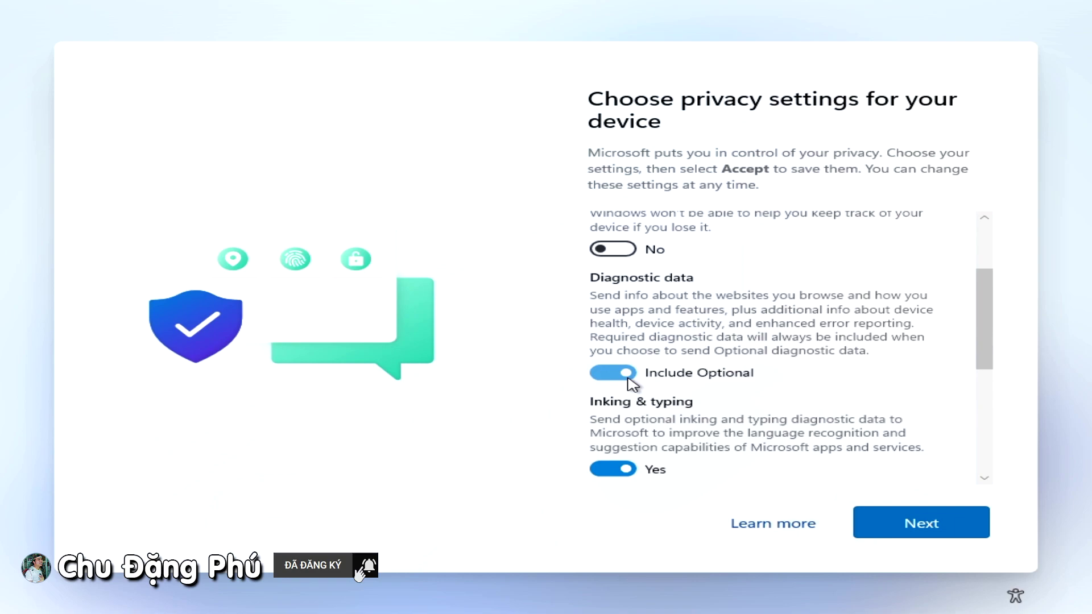
{"action": "left_click", "coordinate": [628, 376]}
{"action": "left_click", "coordinate": [630, 469]}
{"action": "scroll", "coordinate": [637, 455], "scroll_direction": "down", "scroll_amount": 3}
{"action": "left_click", "coordinate": [632, 415]}
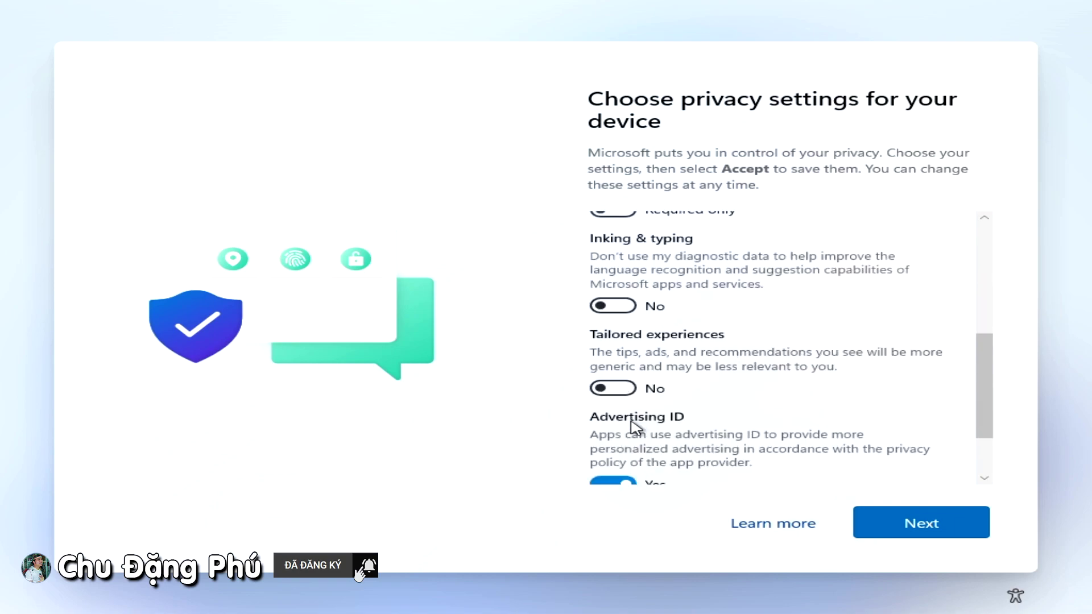
{"action": "scroll", "coordinate": [631, 418], "scroll_direction": "down", "scroll_amount": 2}
{"action": "left_click", "coordinate": [626, 401]}
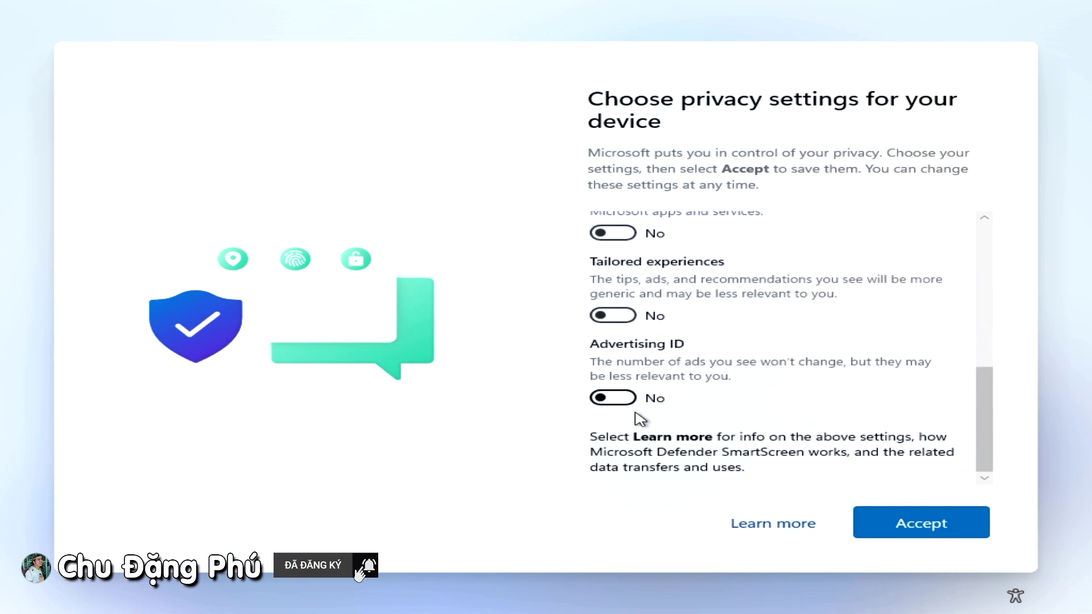
{"action": "left_click", "coordinate": [876, 534]}
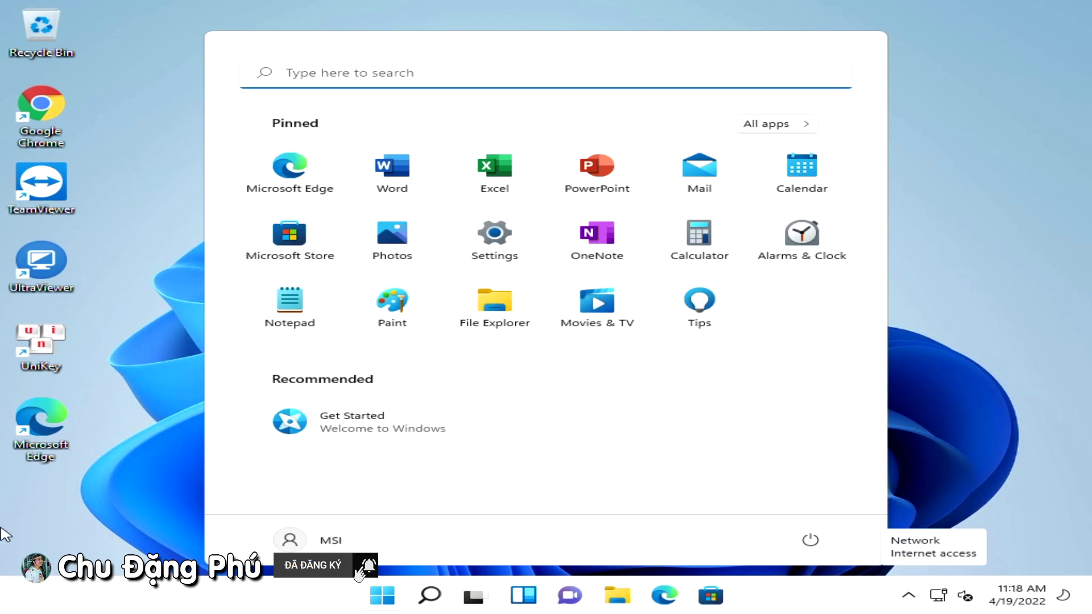
Step: Inspect the hardware list in Device Manager for devices with missing drivers, and close it
{"action": "right_click", "coordinate": [380, 596]}
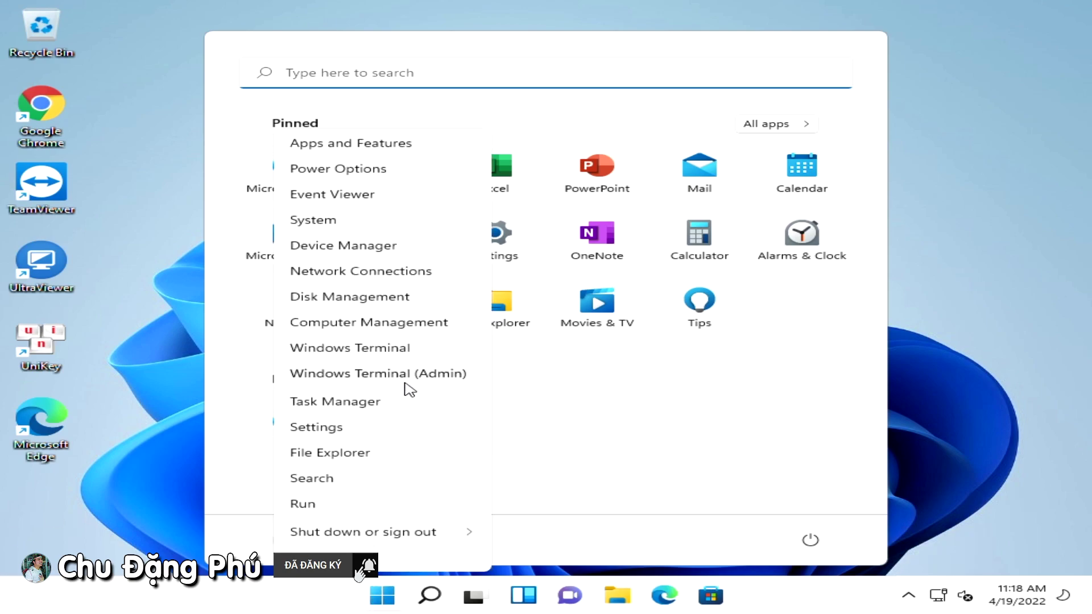
{"action": "left_click", "coordinate": [342, 245]}
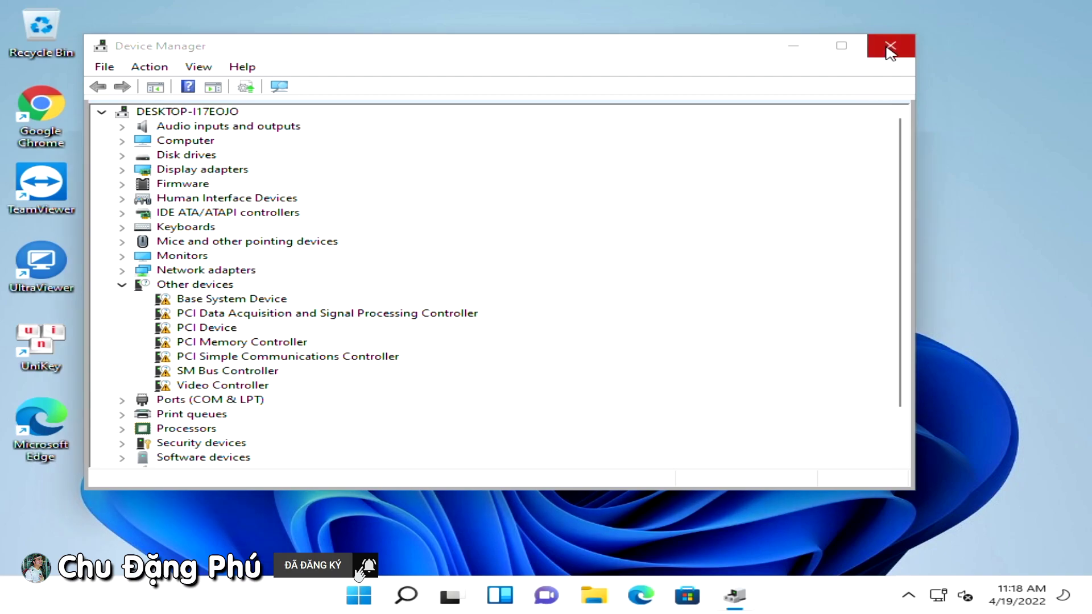
{"action": "left_click", "coordinate": [890, 46]}
Step: Check for updates in the Windows Update settings and minimize the Settings window
{"action": "right_click", "coordinate": [387, 596]}
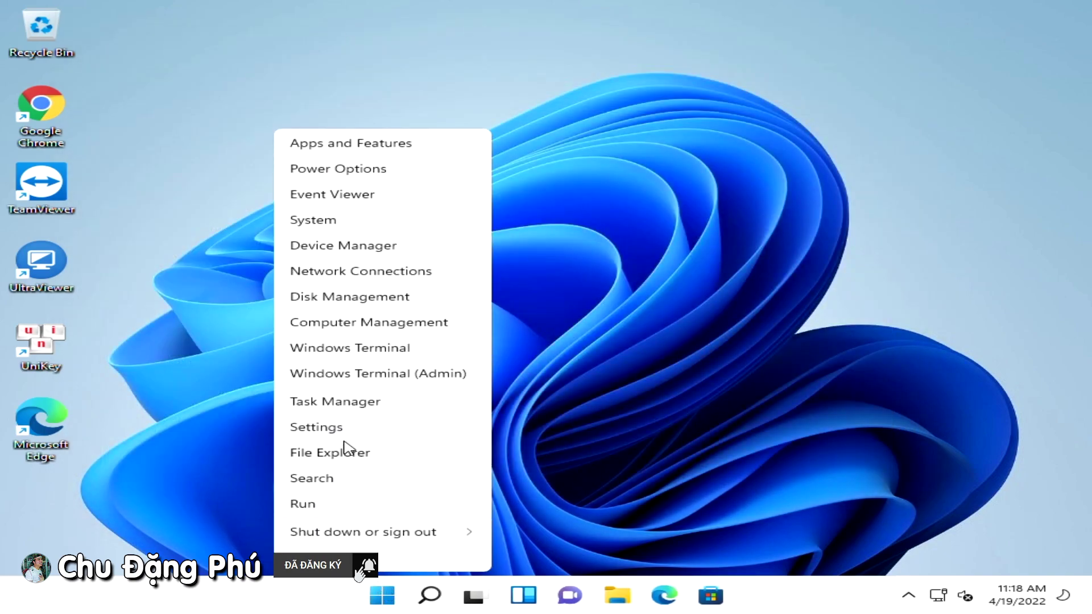
{"action": "left_click", "coordinate": [347, 433]}
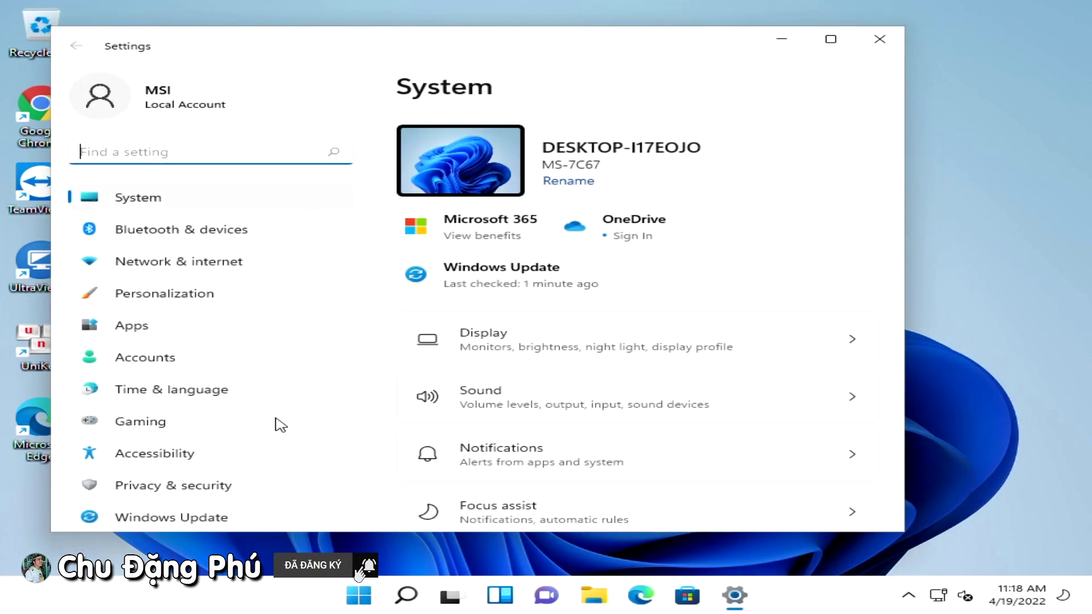
{"action": "left_click", "coordinate": [182, 515]}
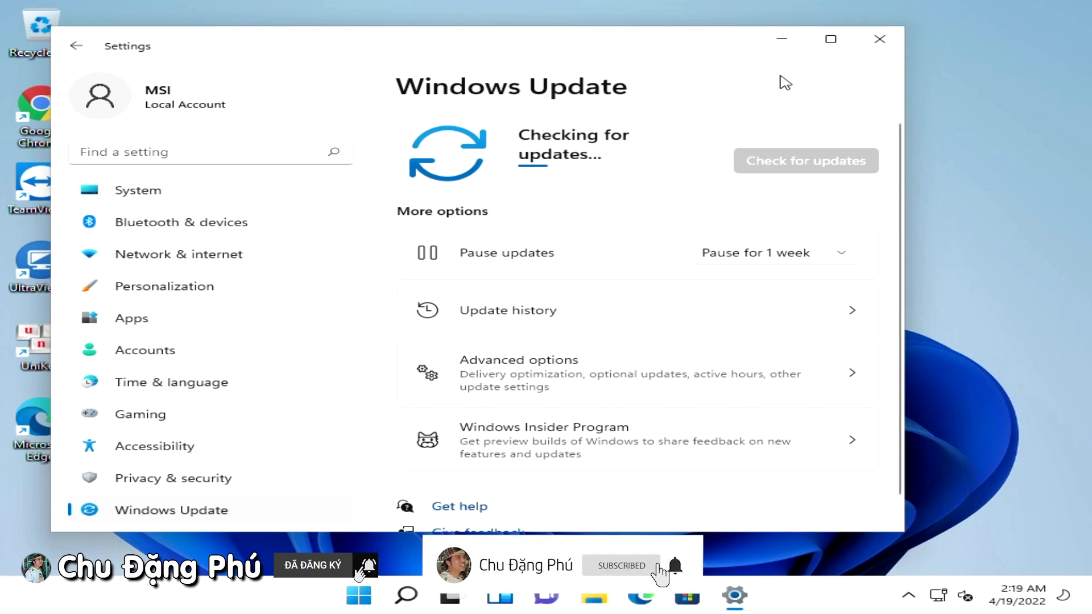
{"action": "left_click", "coordinate": [782, 40]}
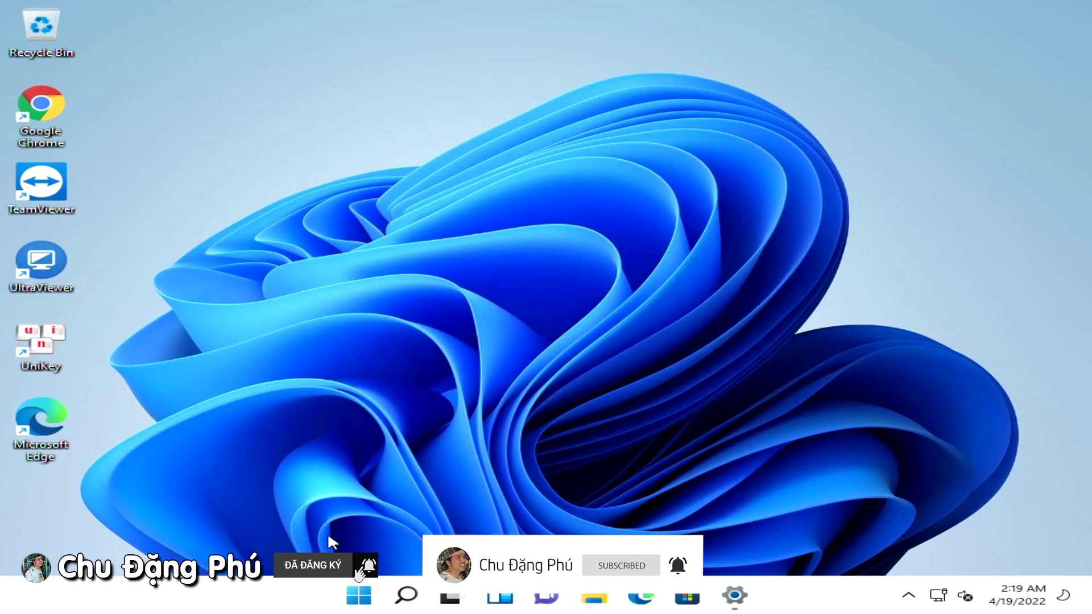
Step: Review the partitions on Disk 0 and Disk 1 in Disk Management, and close it
{"action": "left_click", "coordinate": [378, 600]}
{"action": "left_click", "coordinate": [995, 484]}
{"action": "right_click", "coordinate": [359, 595]}
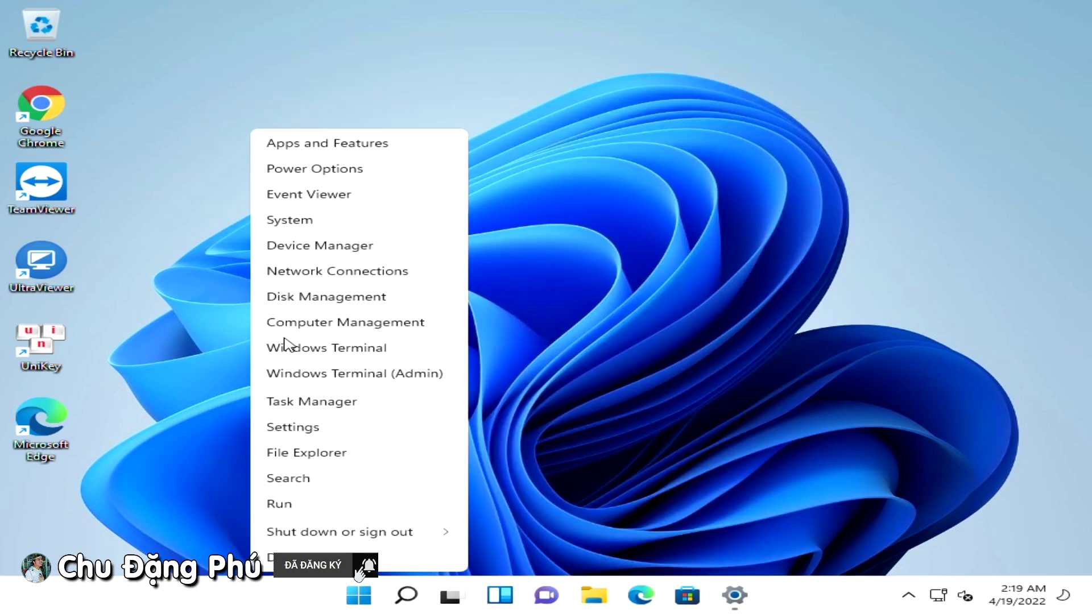
{"action": "left_click", "coordinate": [307, 302]}
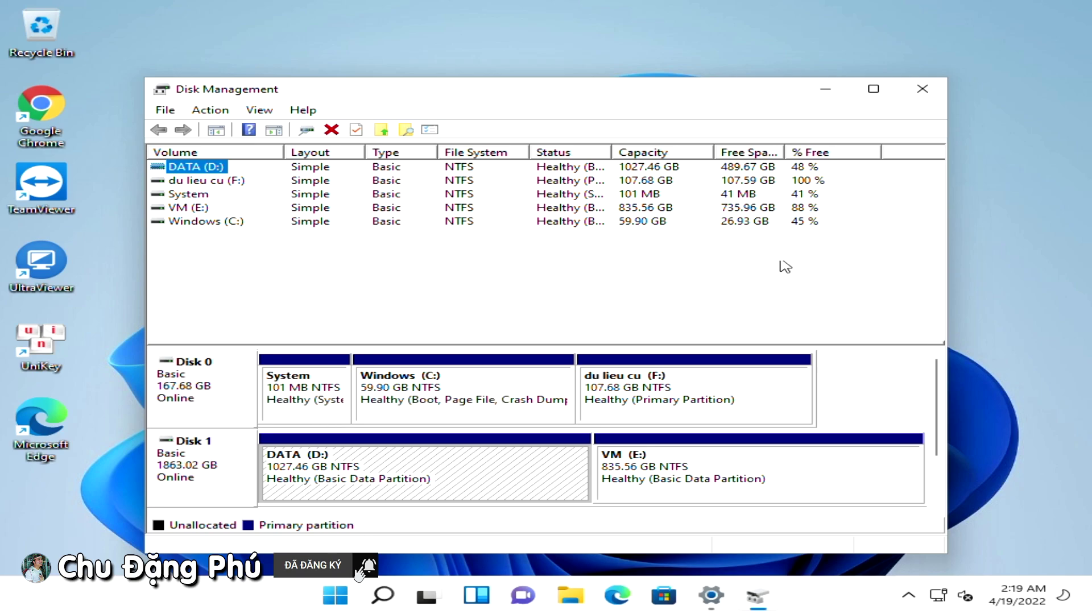
{"action": "left_click", "coordinate": [921, 89]}
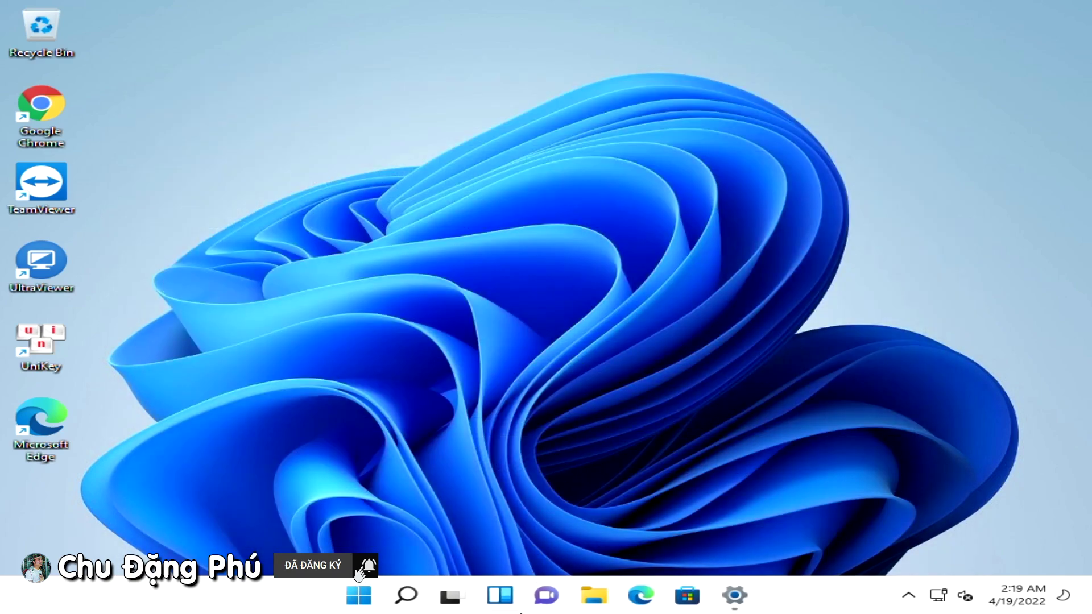